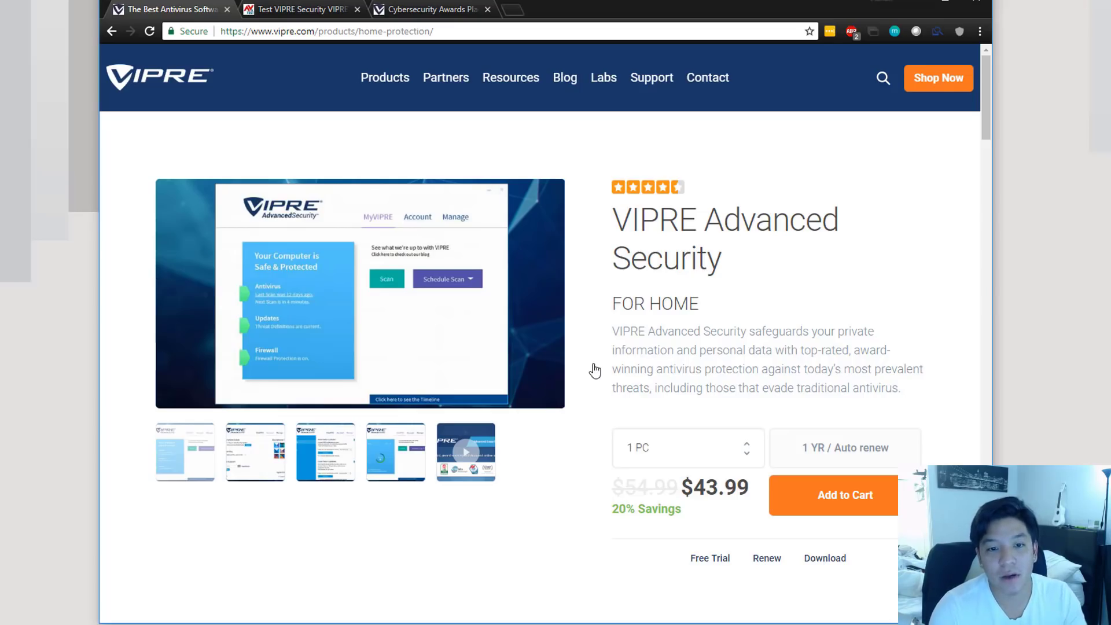
Scroll the MyVIPRE home screen and open the Scan dropdown listing Full, Quick and Custom Scan
scroll(592, 373, "down", 1)
scroll(591, 373, "down", 4)
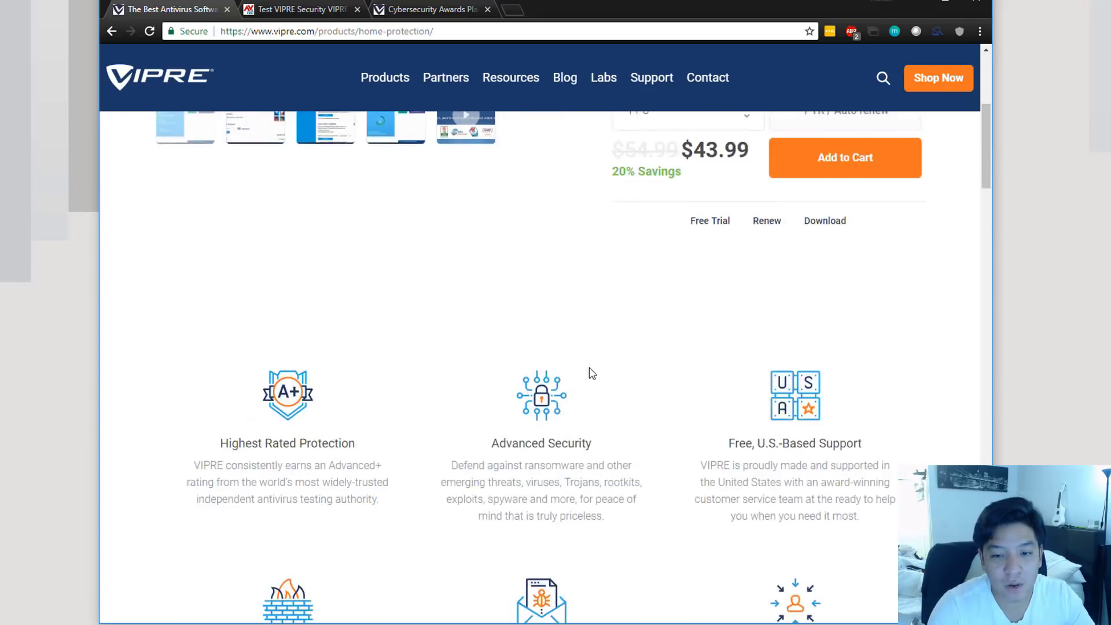
scroll(591, 373, "down", 3)
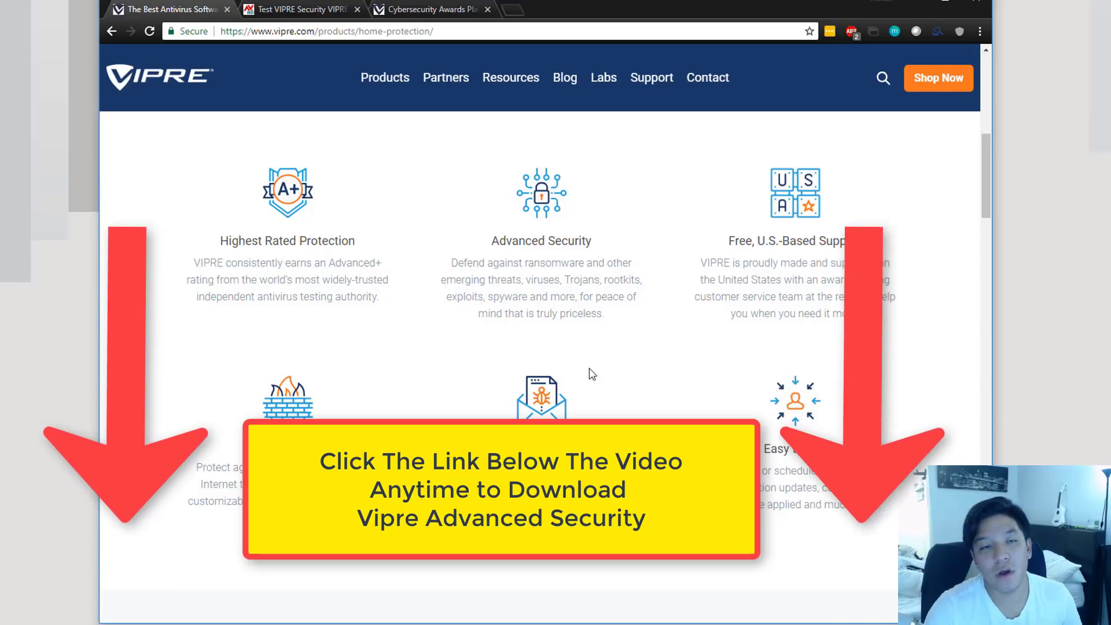
scroll(570, 374, "down", 2)
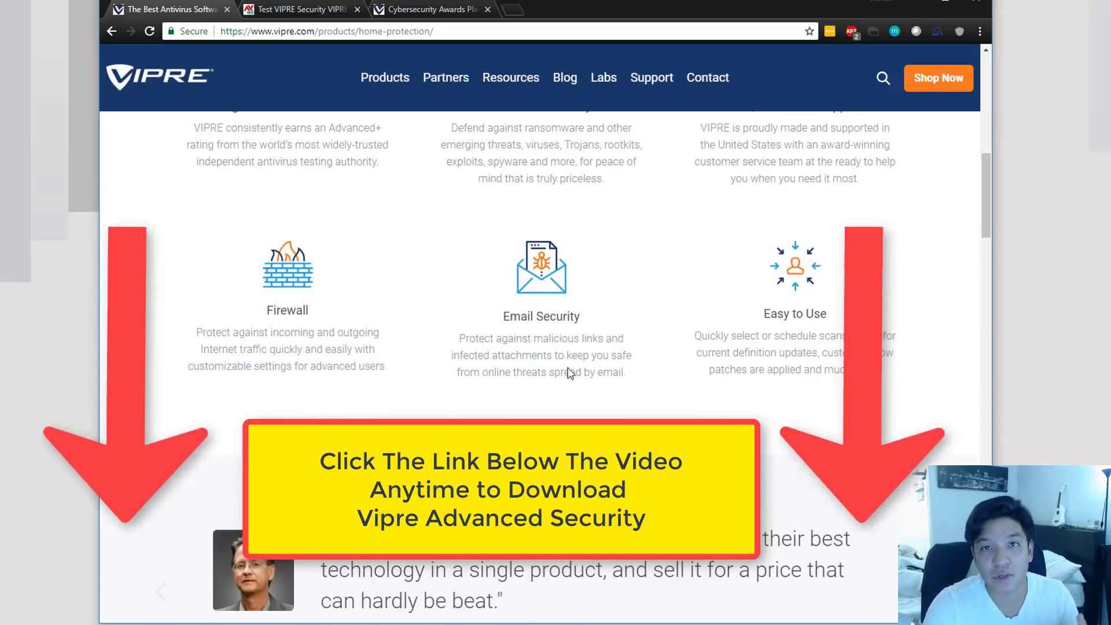
scroll(570, 374, "up", 10)
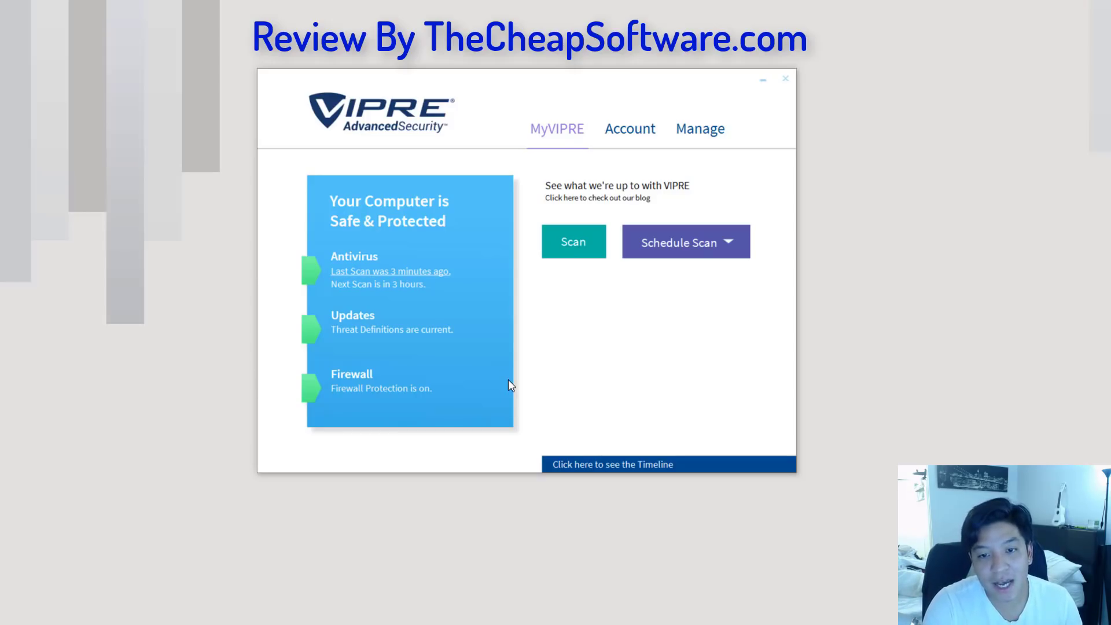
left_click(571, 253)
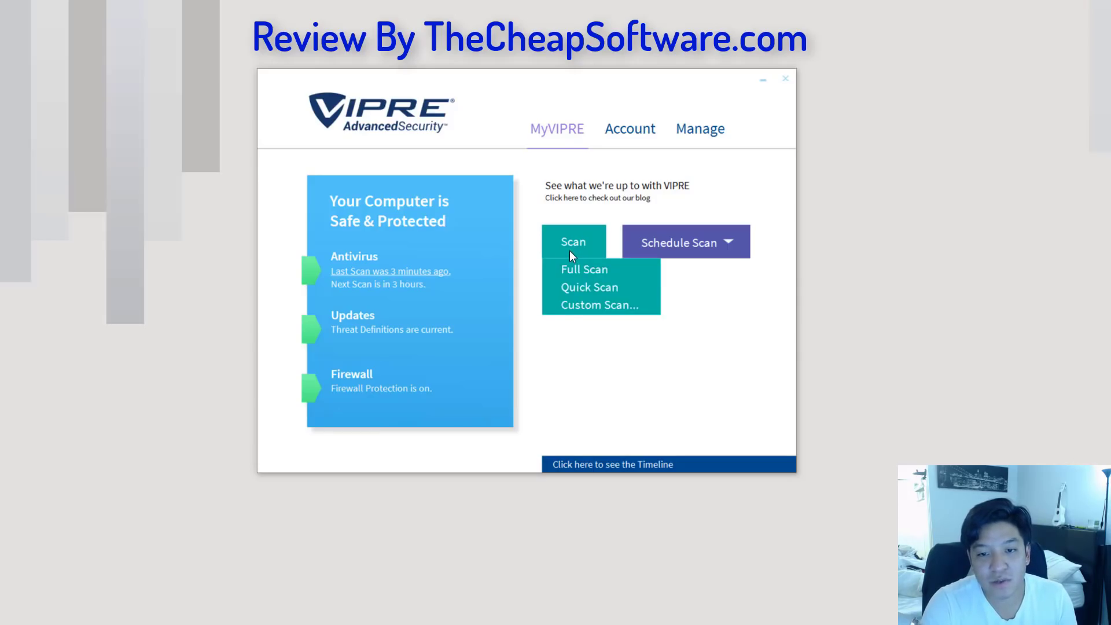
left_click(569, 253)
left_click(569, 253)
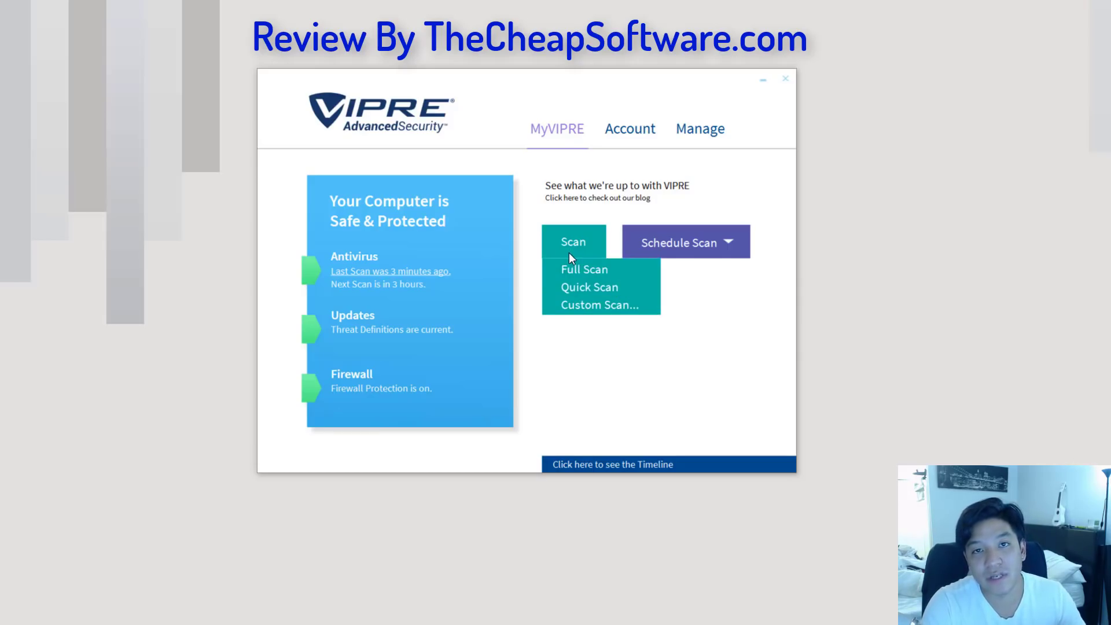
left_click(568, 253)
left_click(571, 253)
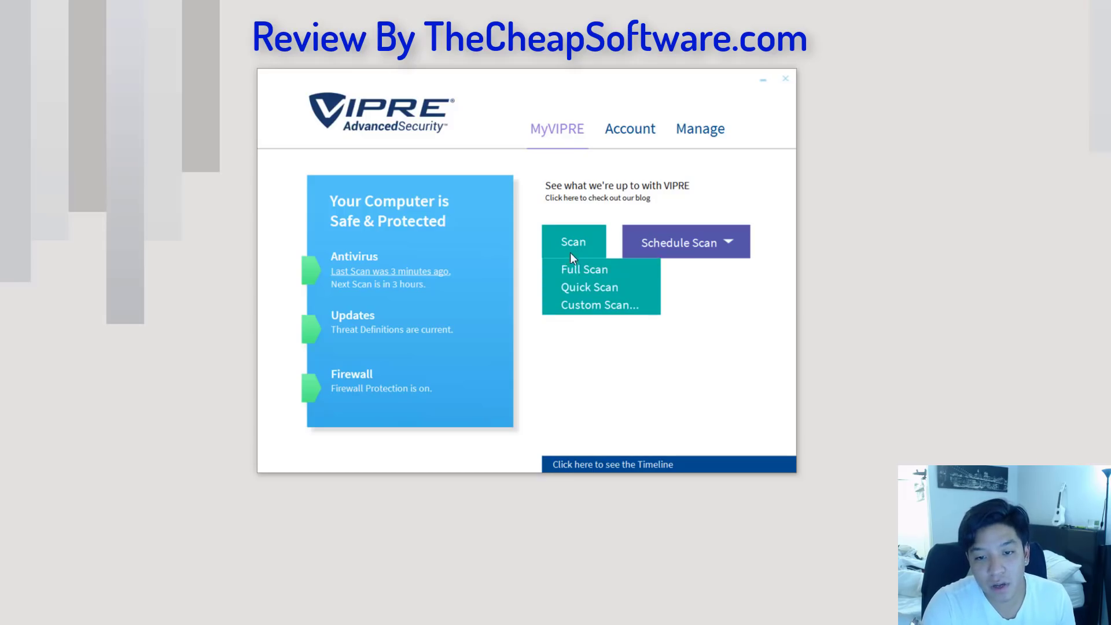
left_click(574, 307)
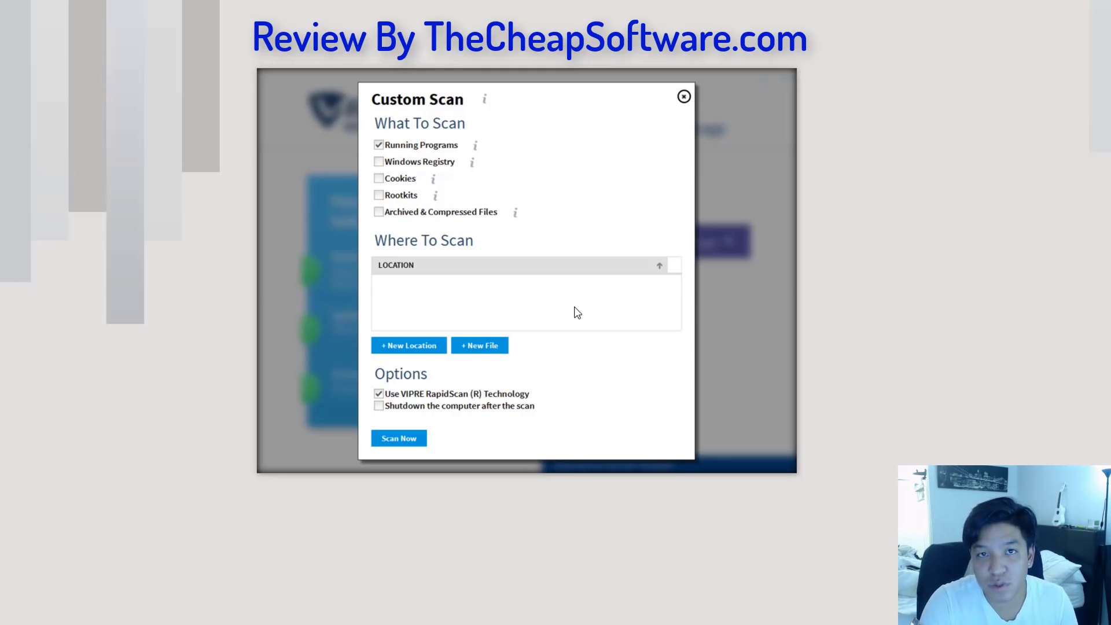
left_click(631, 265)
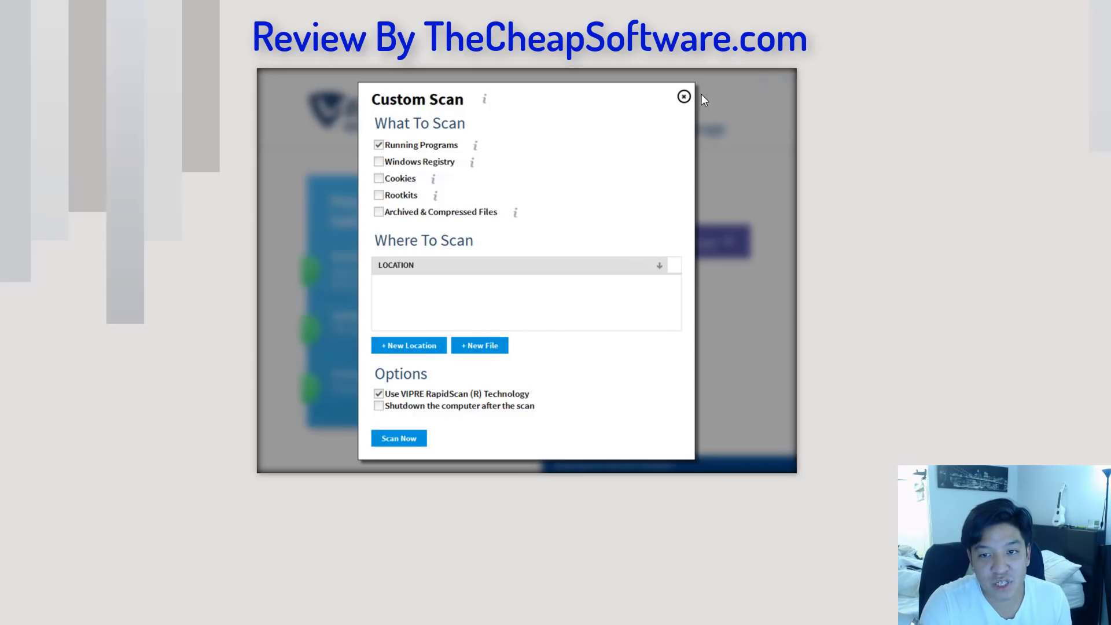
left_click(684, 97)
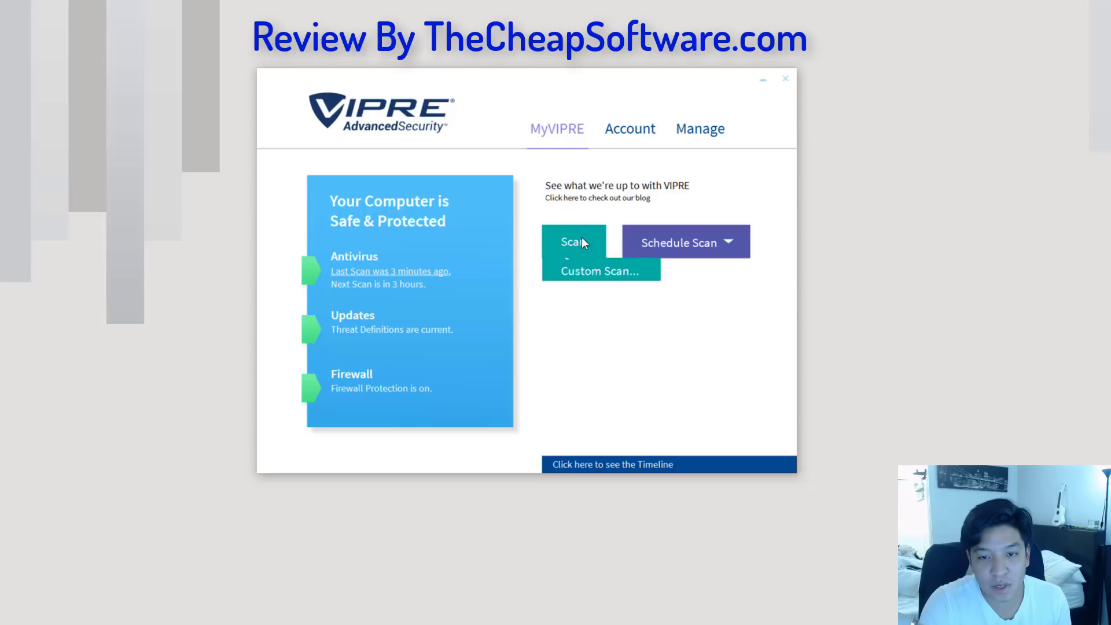
Start a Quick Scan, glance at the Schedule Scan list, then show the protection Timeline
mouse_move(574, 236)
left_click(573, 286)
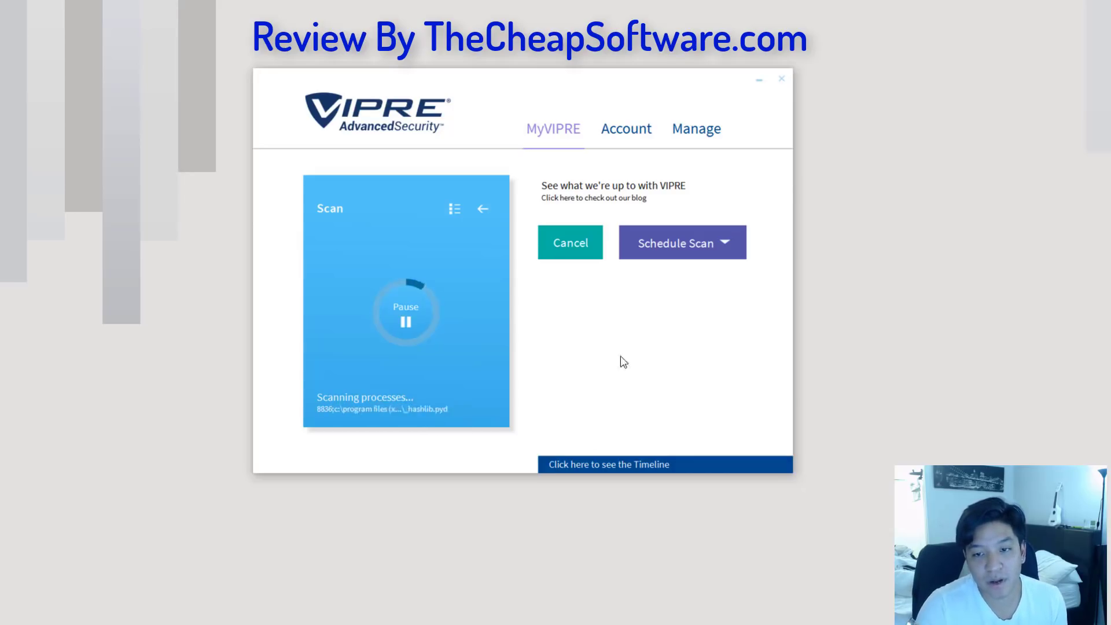
left_click(723, 245)
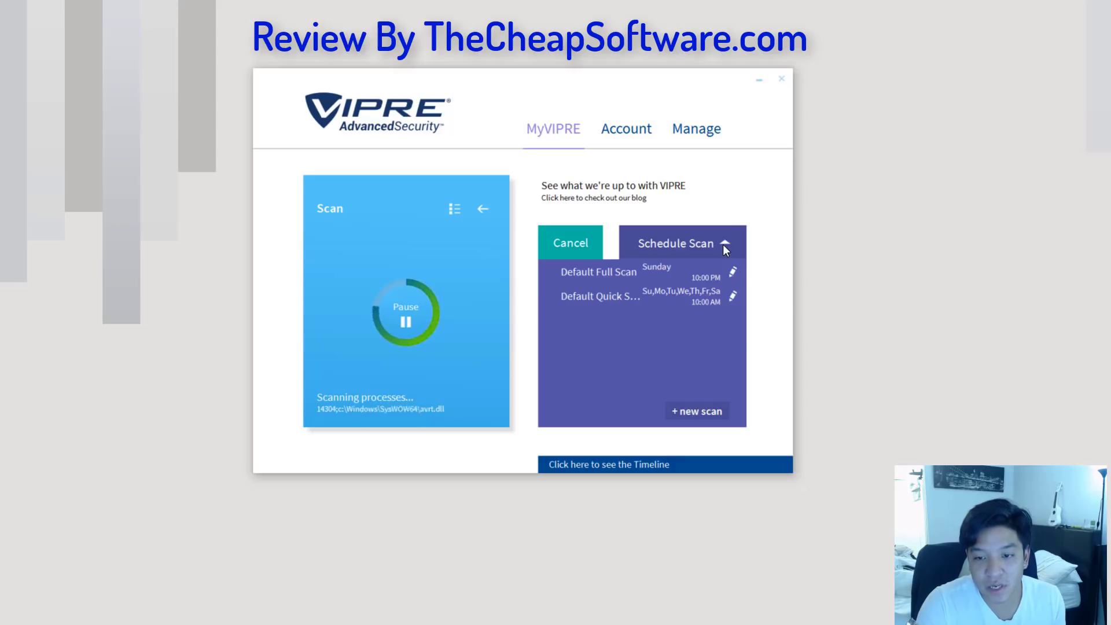
mouse_move(676, 303)
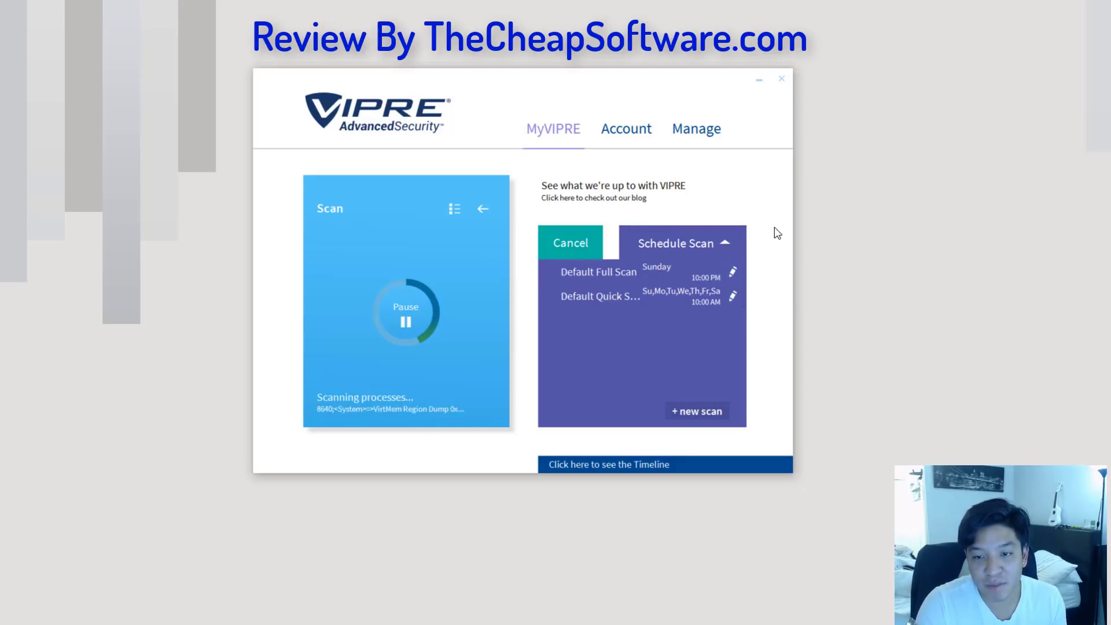
left_click(728, 235)
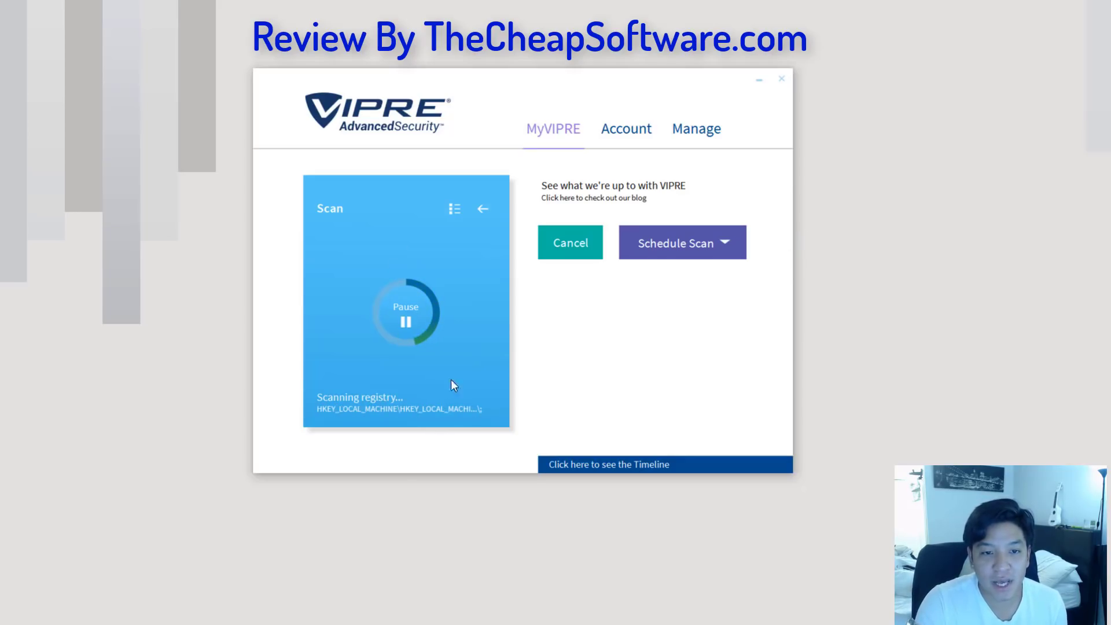
left_click(601, 464)
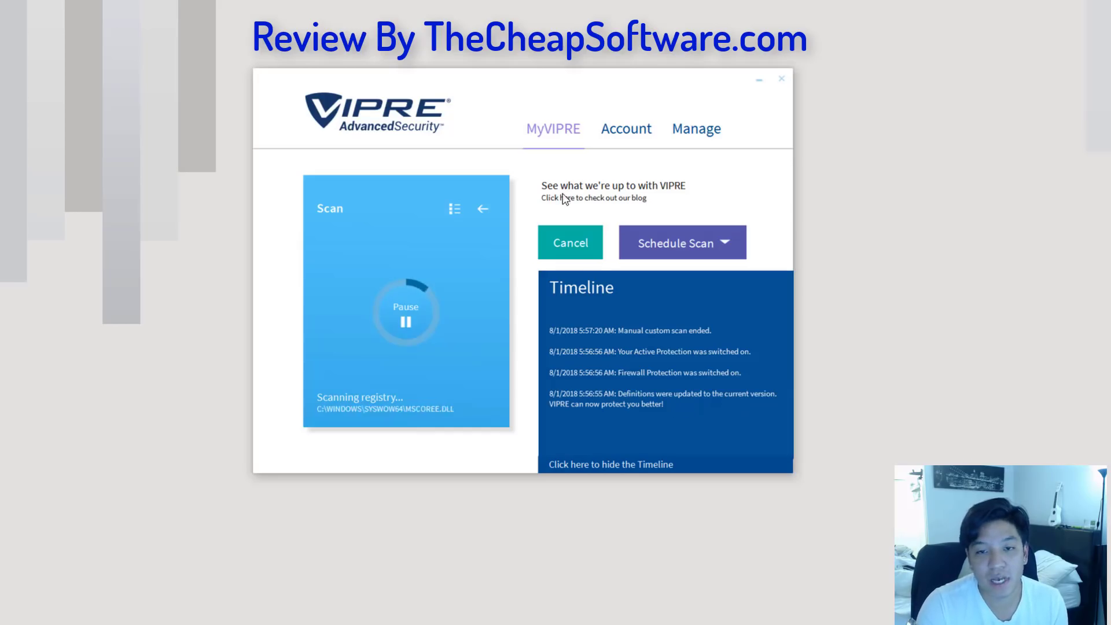
Go to the Account page and apply the dark background theme with orange text
left_click(617, 135)
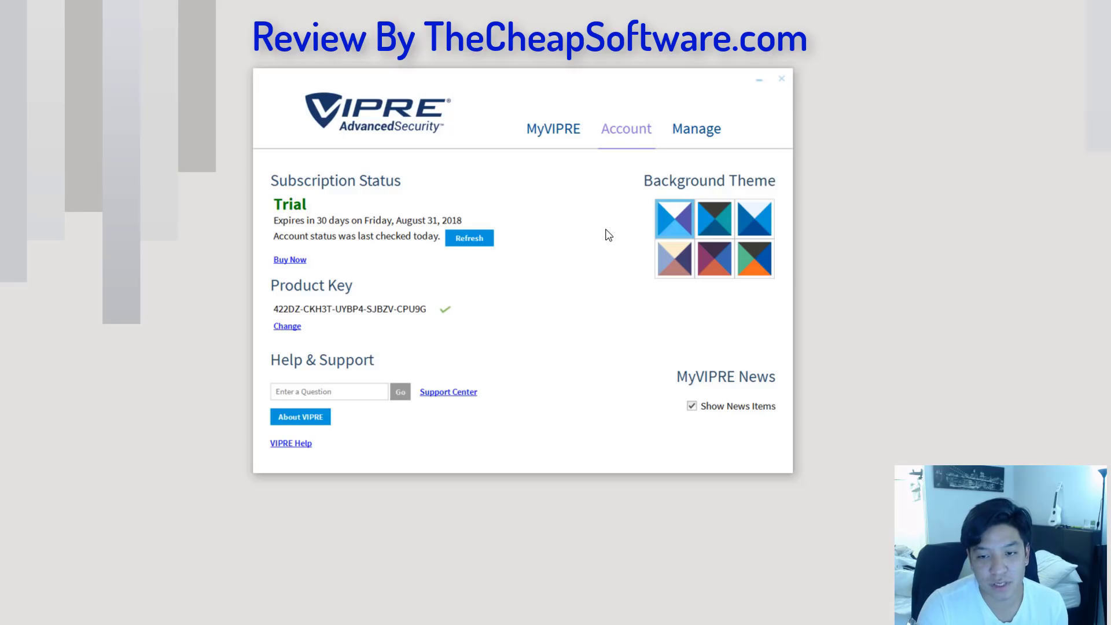
left_click(709, 267)
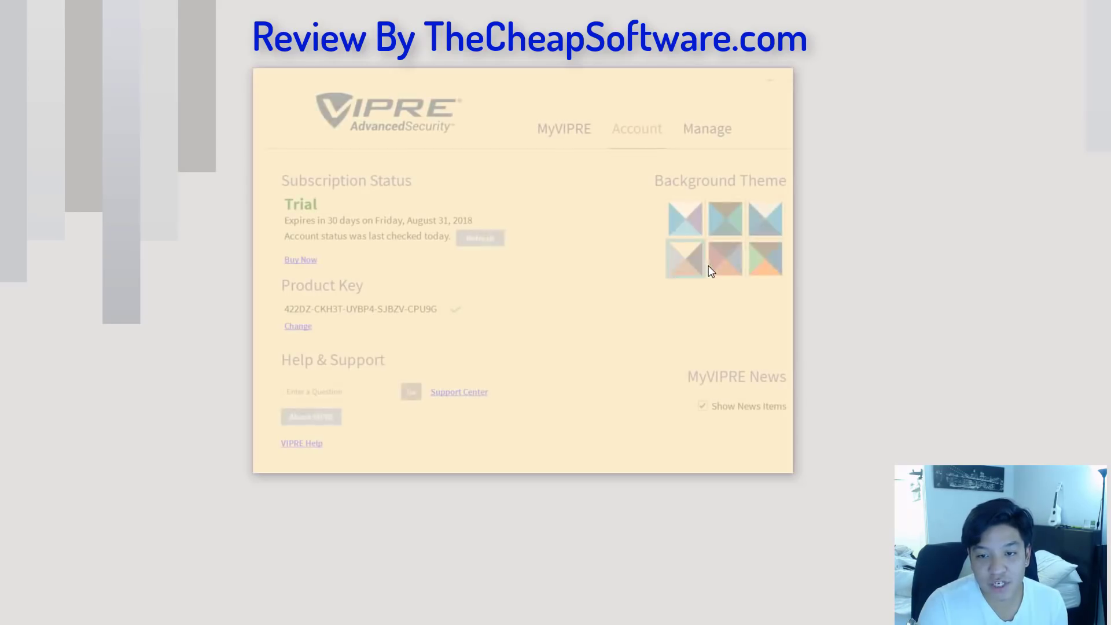
left_click(754, 261)
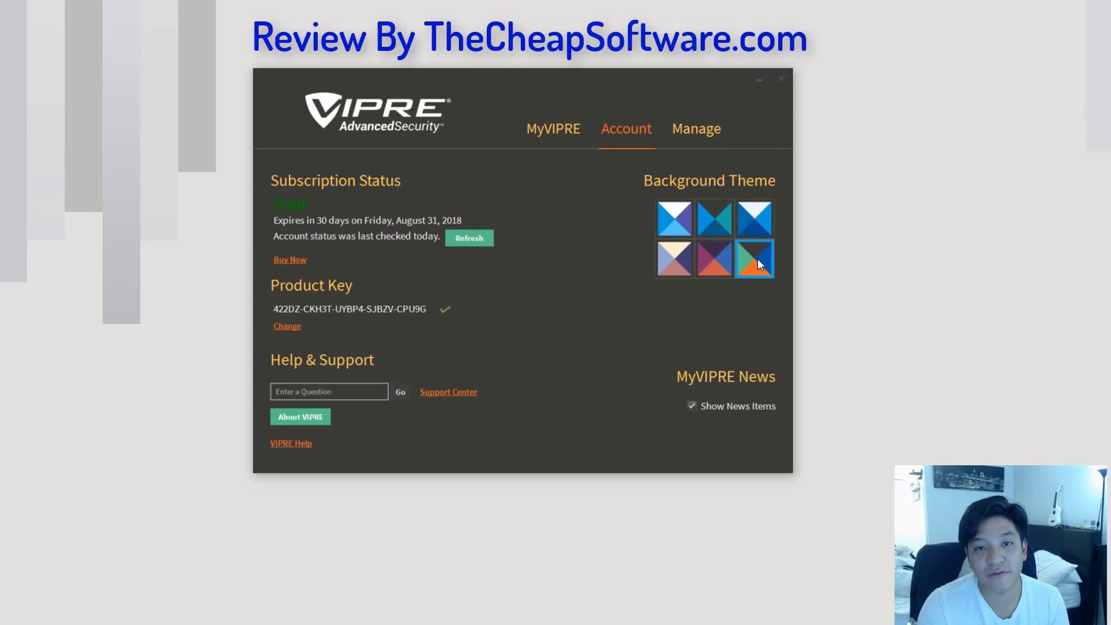
Show the Manage tab's Antivirus settings, keeping quarantine deletion at Two Weeks
left_click(691, 132)
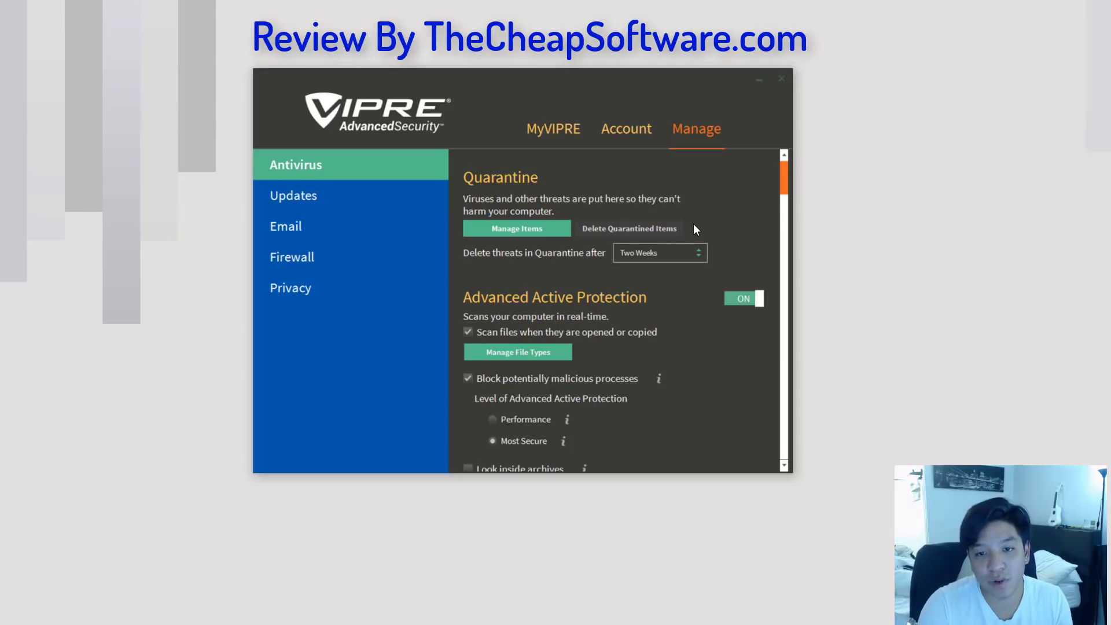
scroll(689, 237, "down", 1)
left_click(637, 222)
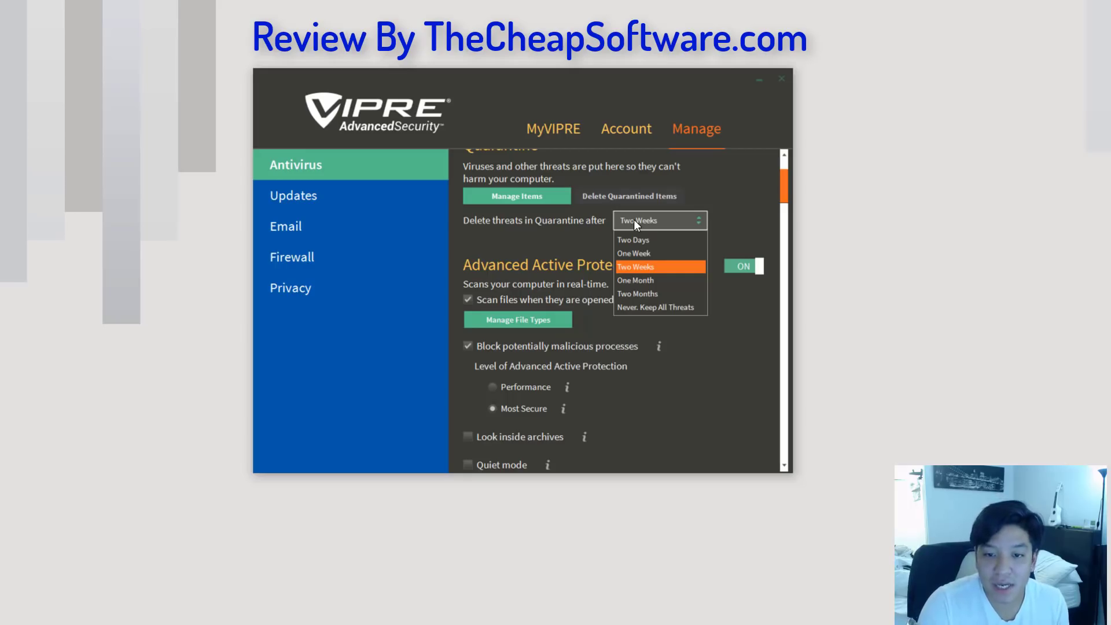
left_click(553, 240)
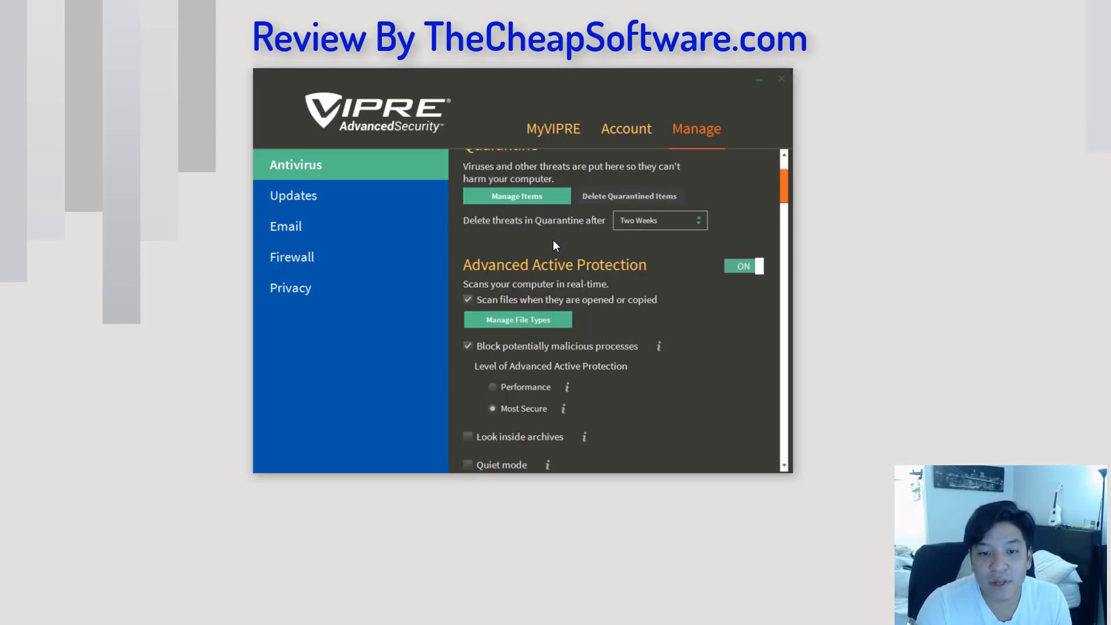
scroll(553, 246, "down", 1)
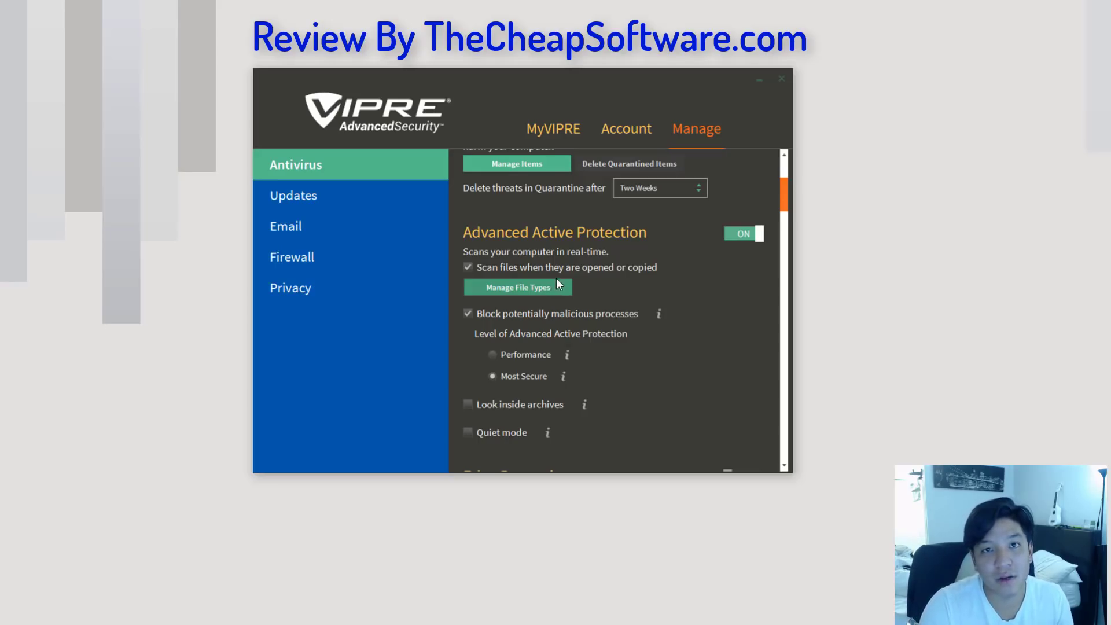
scroll(680, 278, "down", 1)
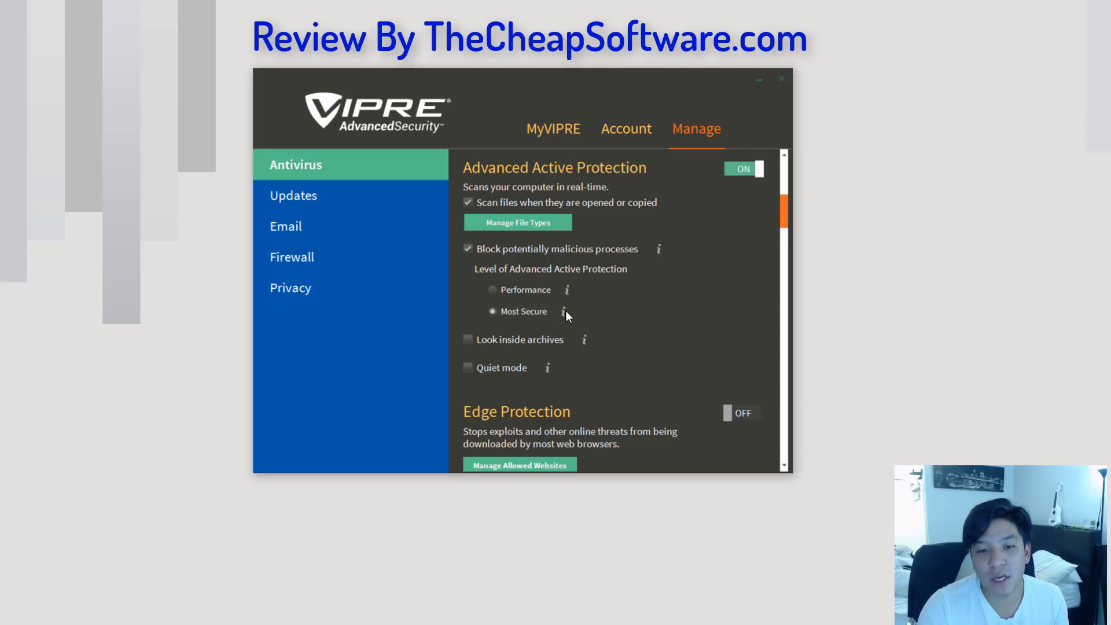
scroll(602, 272, "down", 1)
scroll(602, 318, "down", 2)
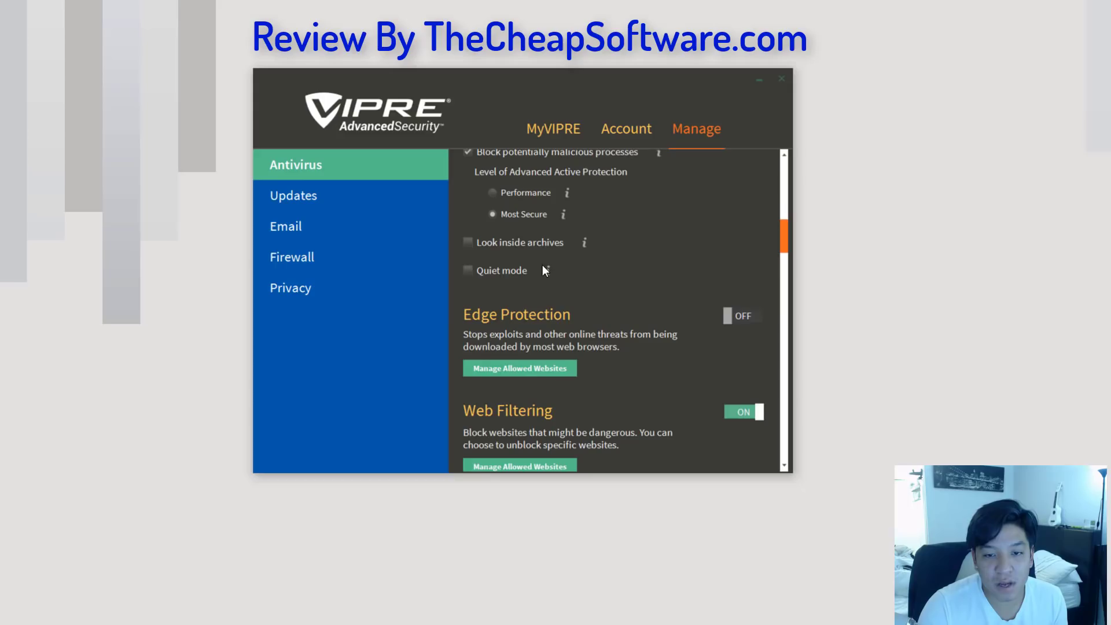
mouse_move(554, 273)
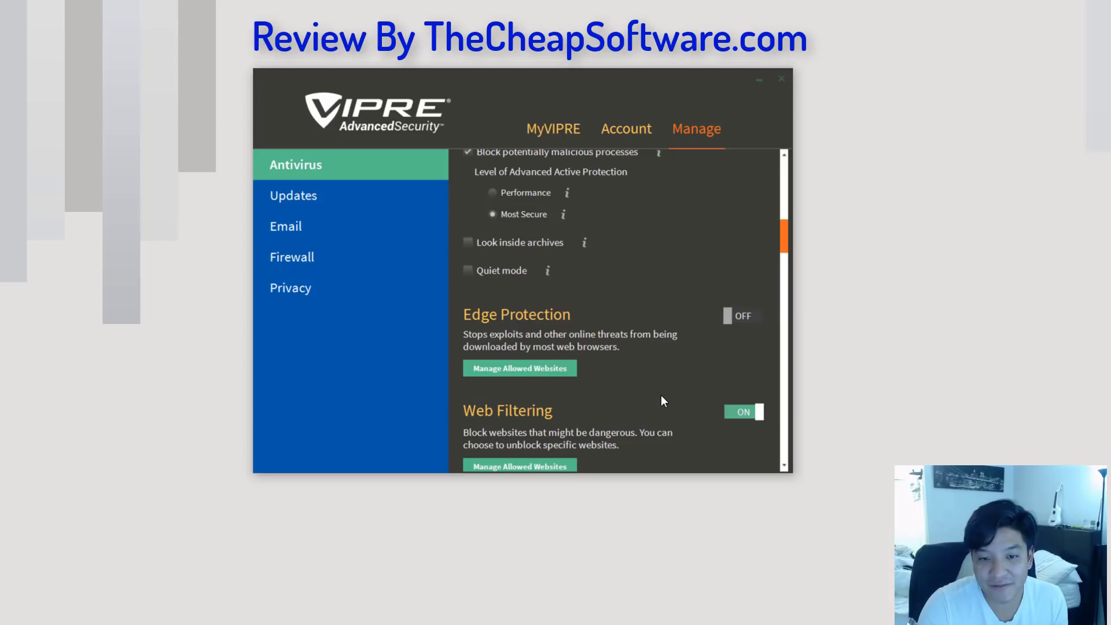
scroll(664, 400, "down", 2)
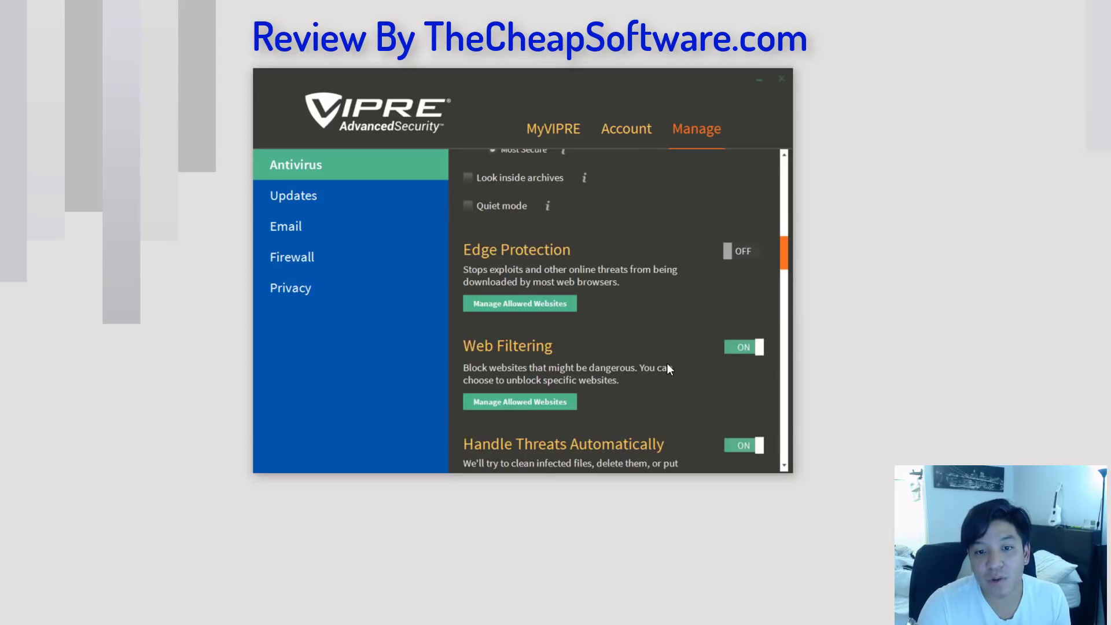
left_click(509, 306)
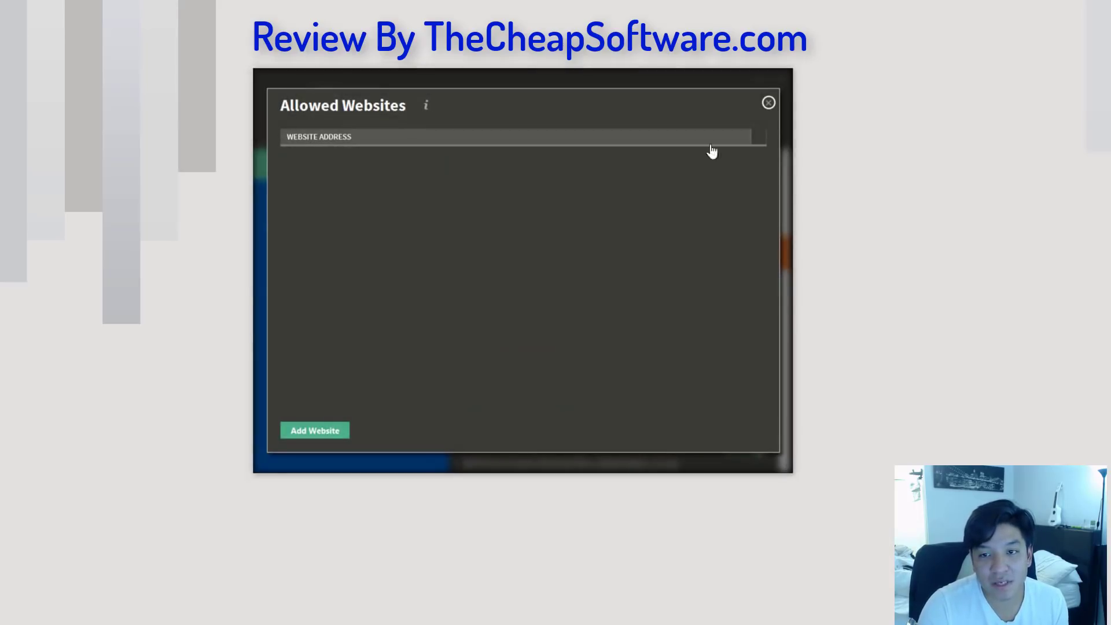
left_click(768, 102)
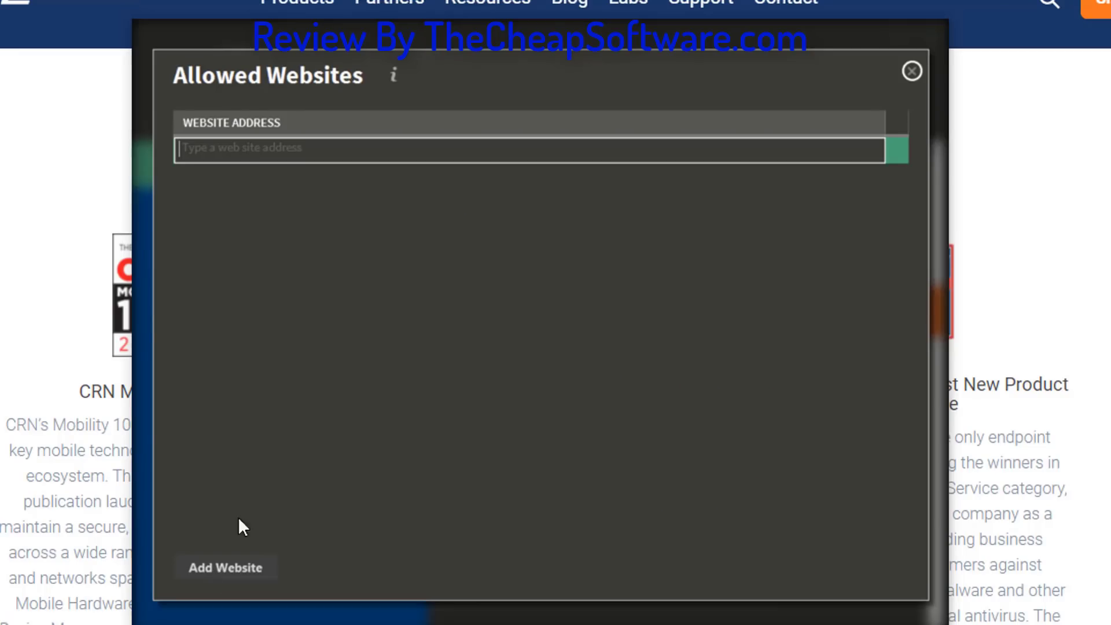
type("http:")
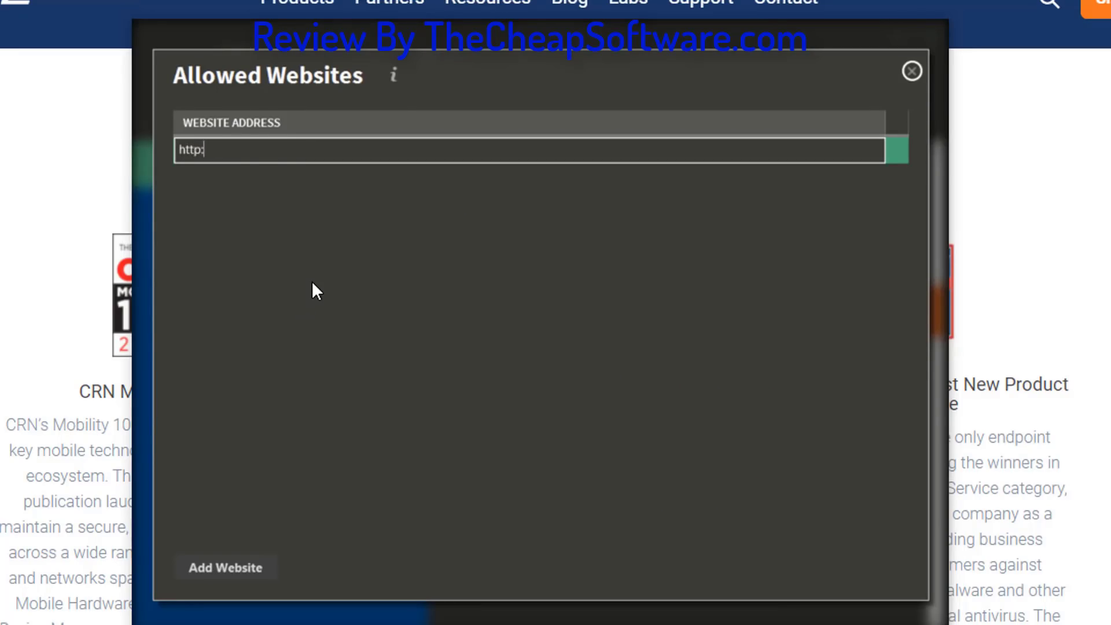
type("//www.google.com")
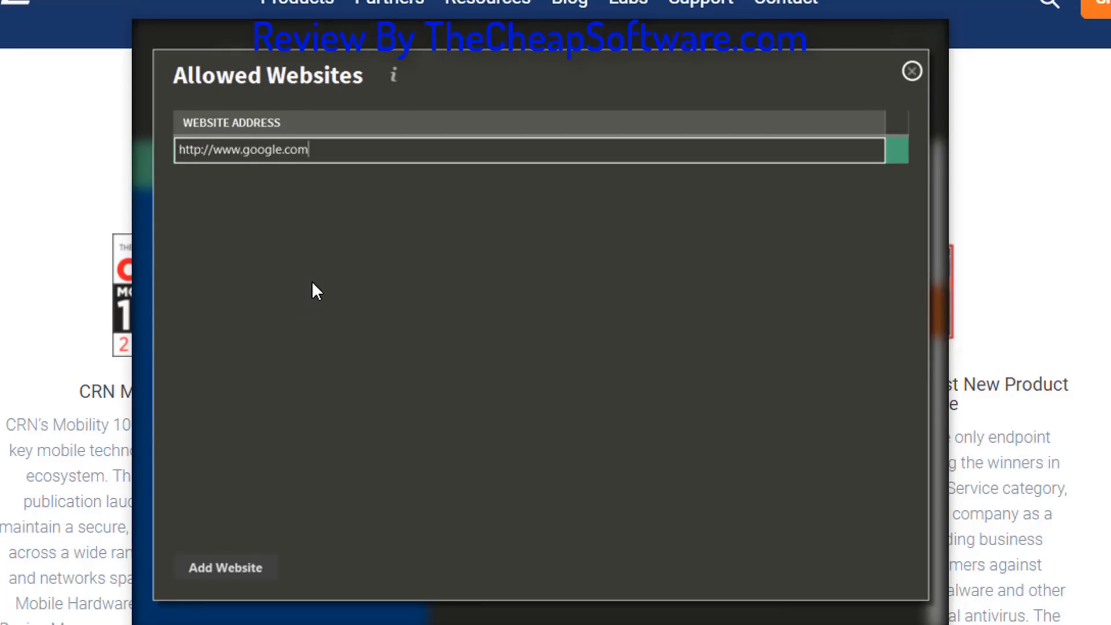
key("Return")
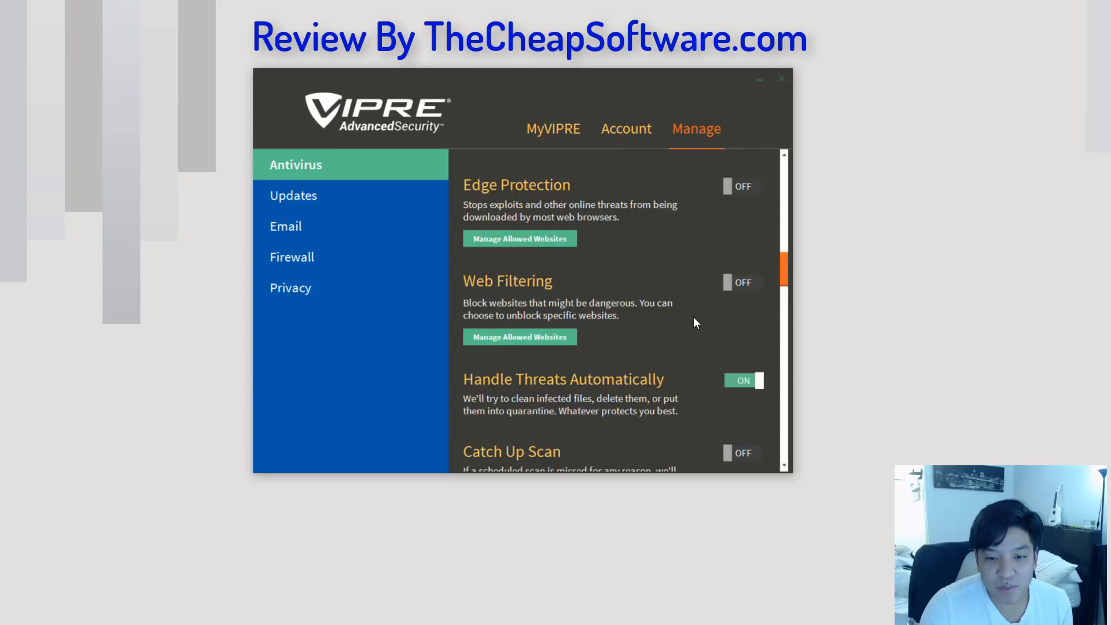
Turn Catch Up Scan on and scroll the Antivirus settings down to Restore Defaults
scroll(695, 322, "down", 1)
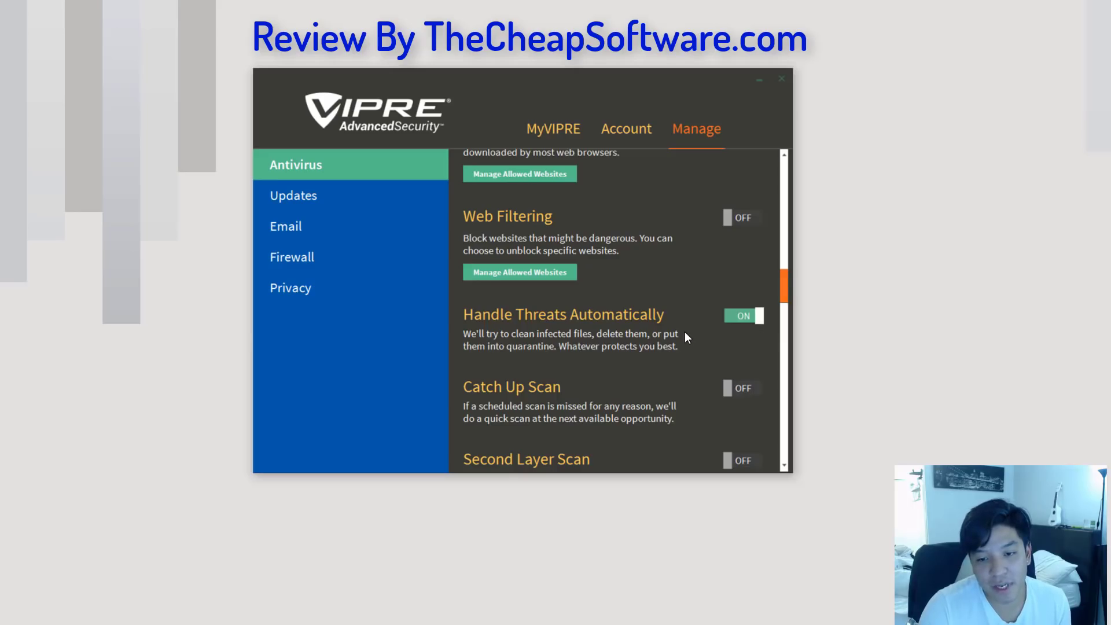
scroll(685, 332, "down", 1)
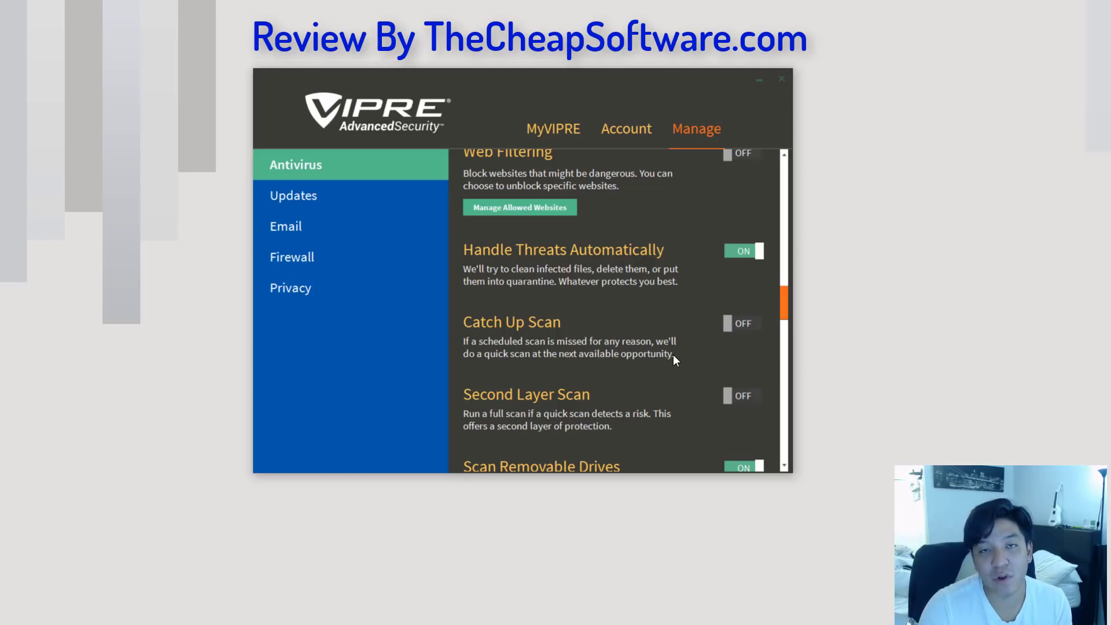
left_click(742, 324)
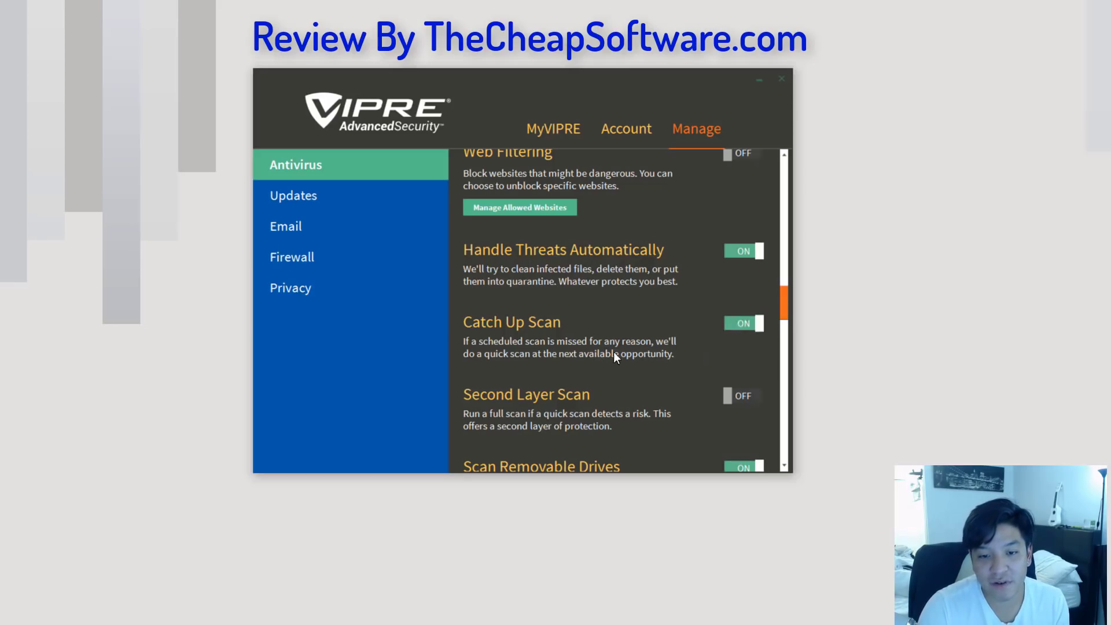
scroll(602, 376, "down", 1)
scroll(615, 372, "down", 1)
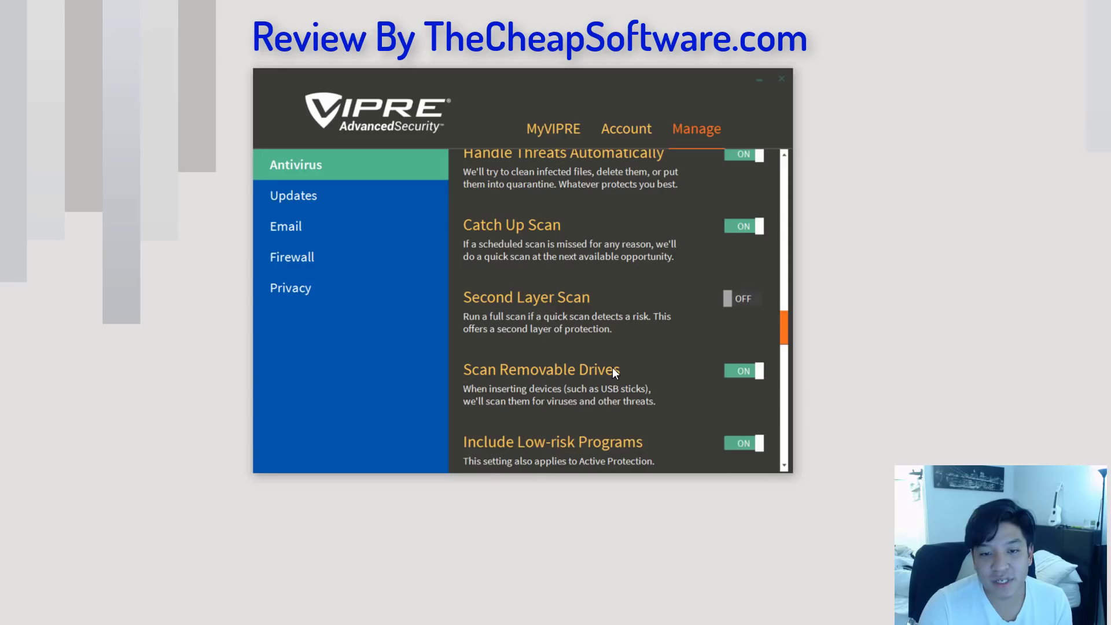
scroll(616, 366, "down", 2)
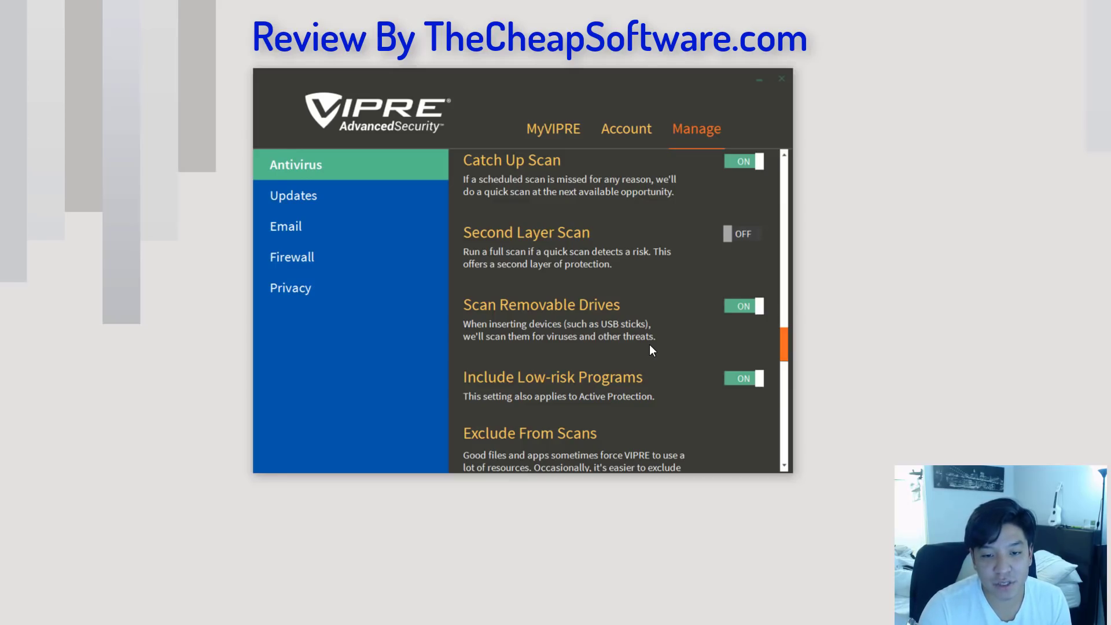
scroll(649, 346, "down", 5)
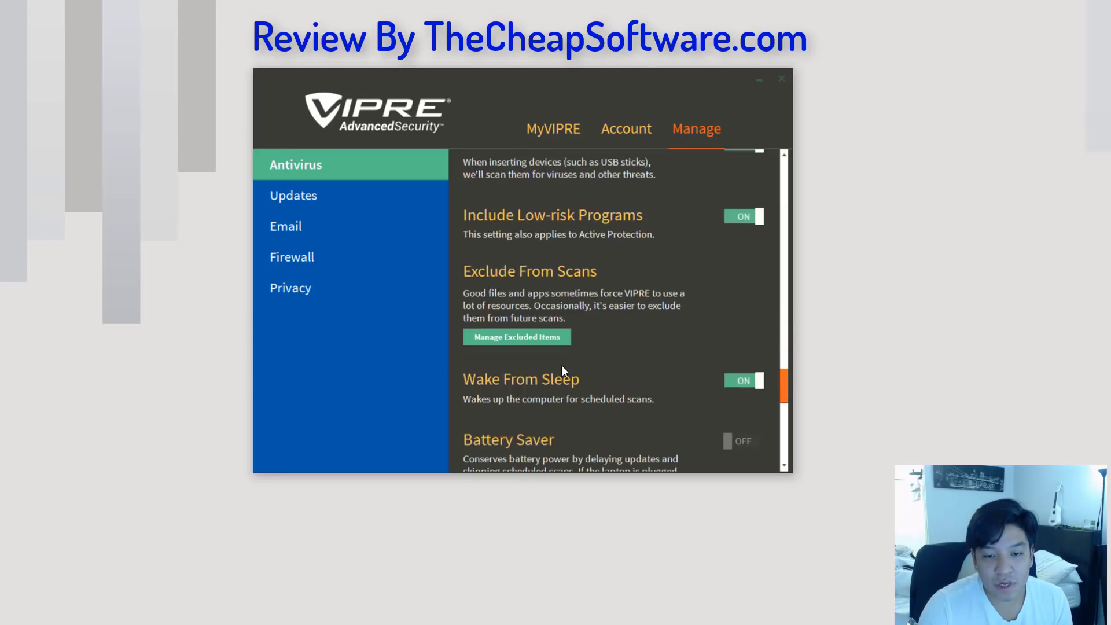
scroll(548, 378, "down", 1)
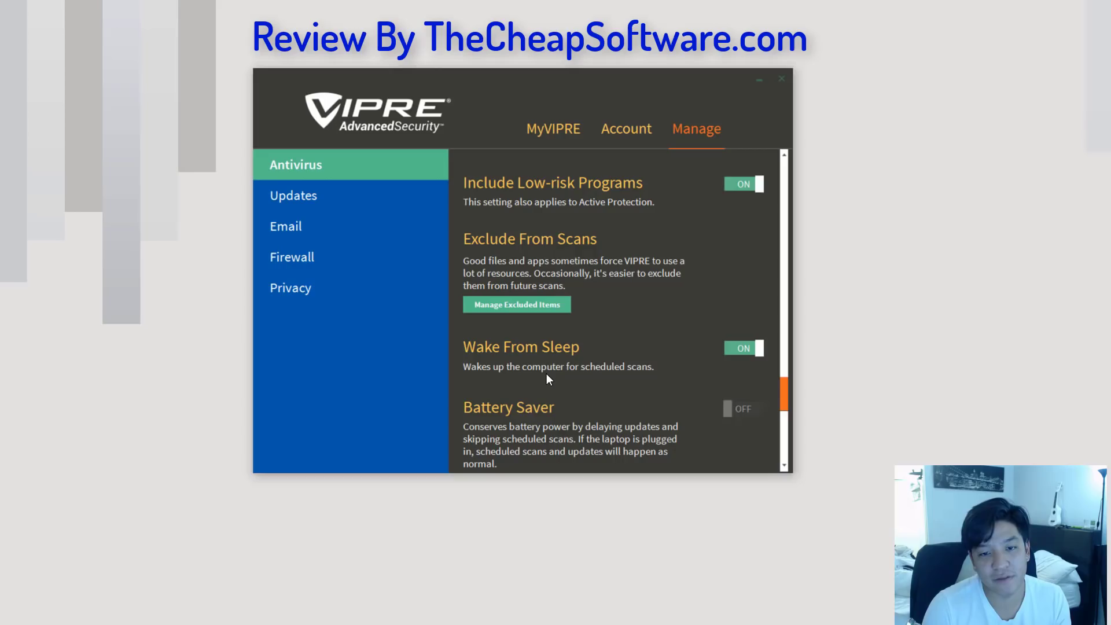
scroll(548, 379, "down", 3)
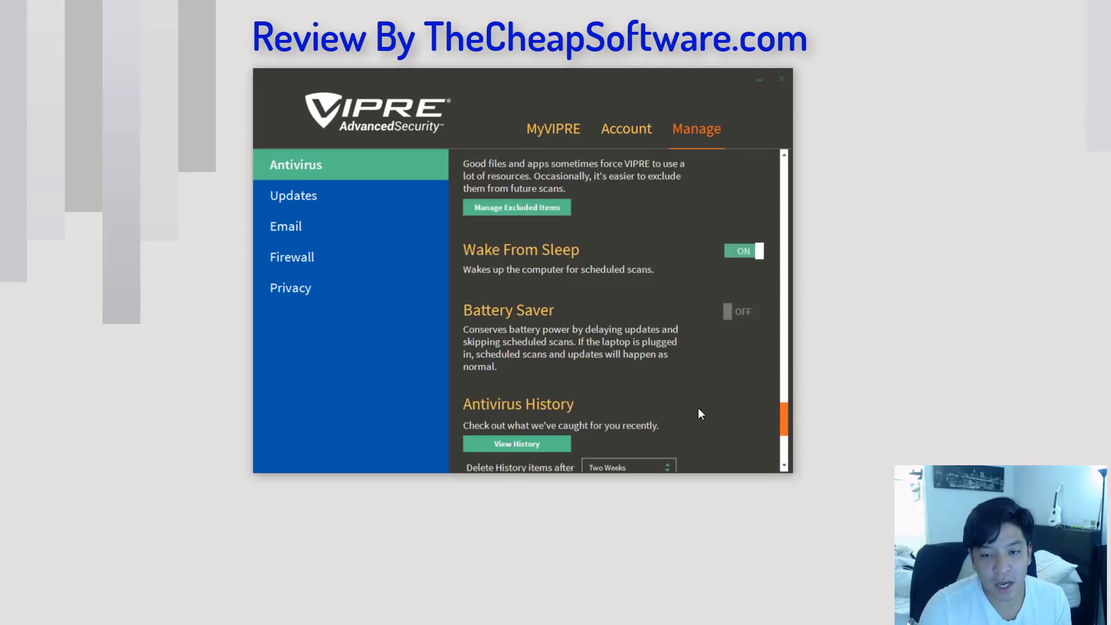
scroll(559, 379, "down", 2)
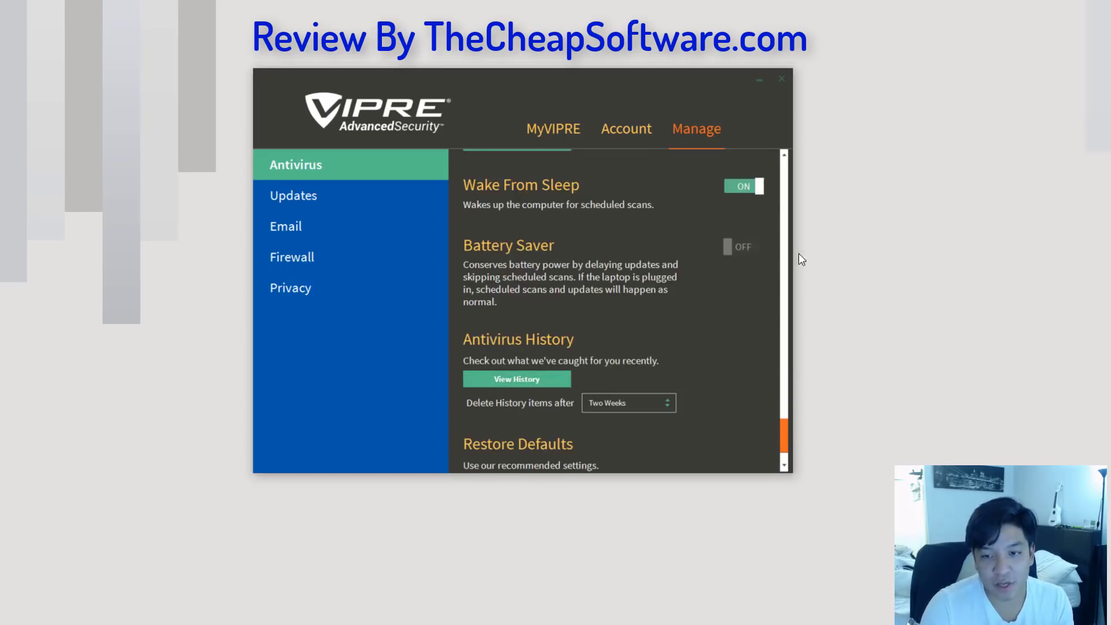
scroll(729, 302, "down", 1)
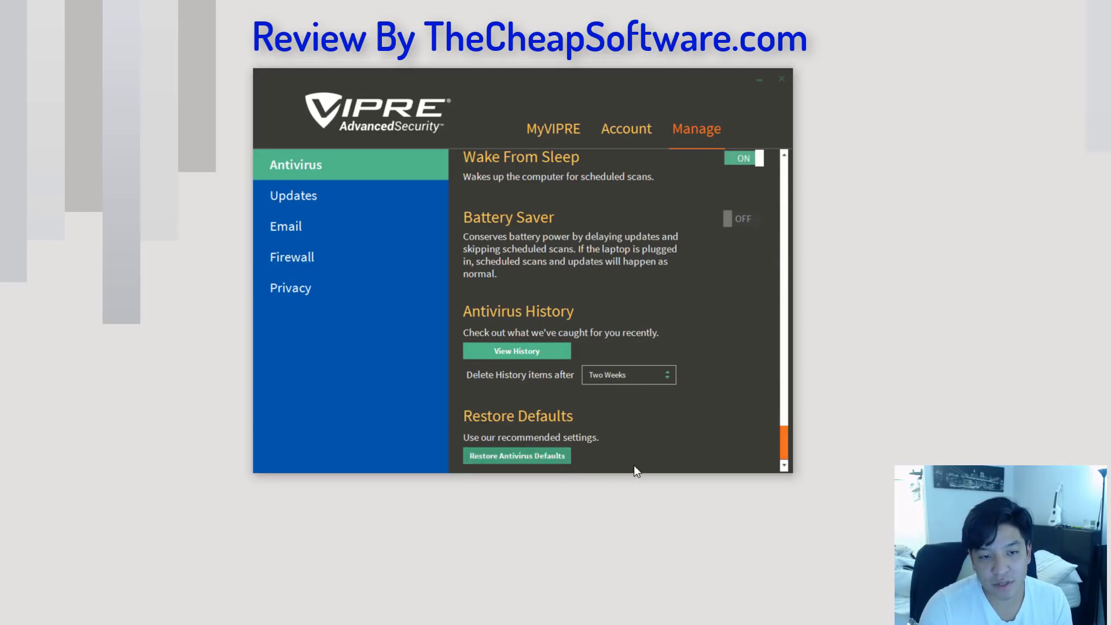
Show the Updates settings and scroll through Automatic, Auto Patch and ThreatNet updates
left_click(327, 195)
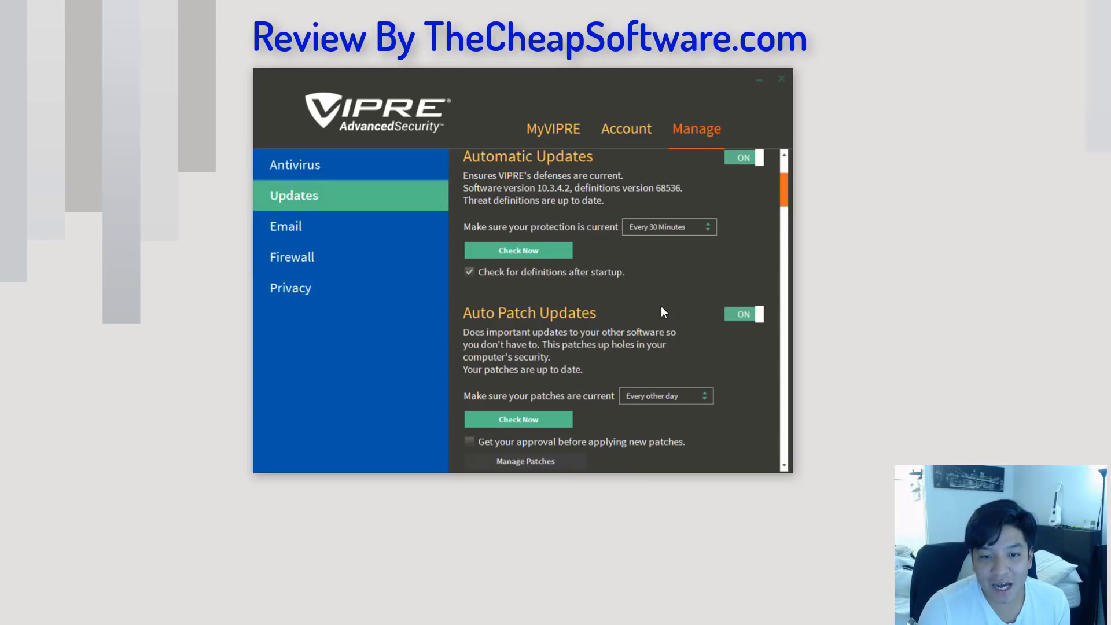
scroll(663, 312, "down", 1)
scroll(636, 359, "down", 1)
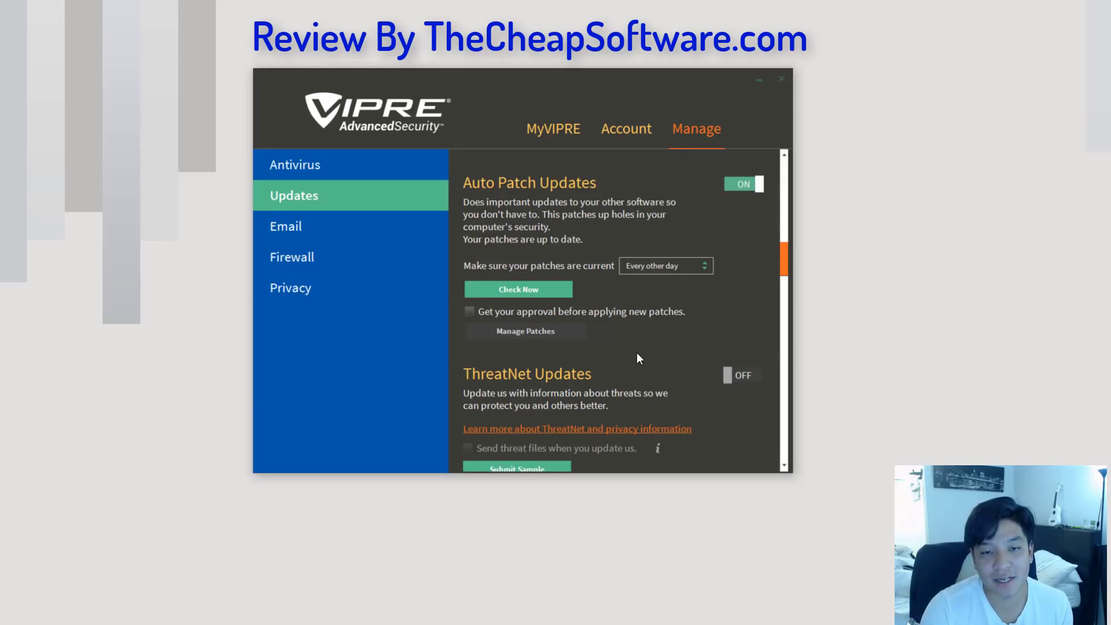
Show the Email settings and scroll down to Email History
left_click(325, 235)
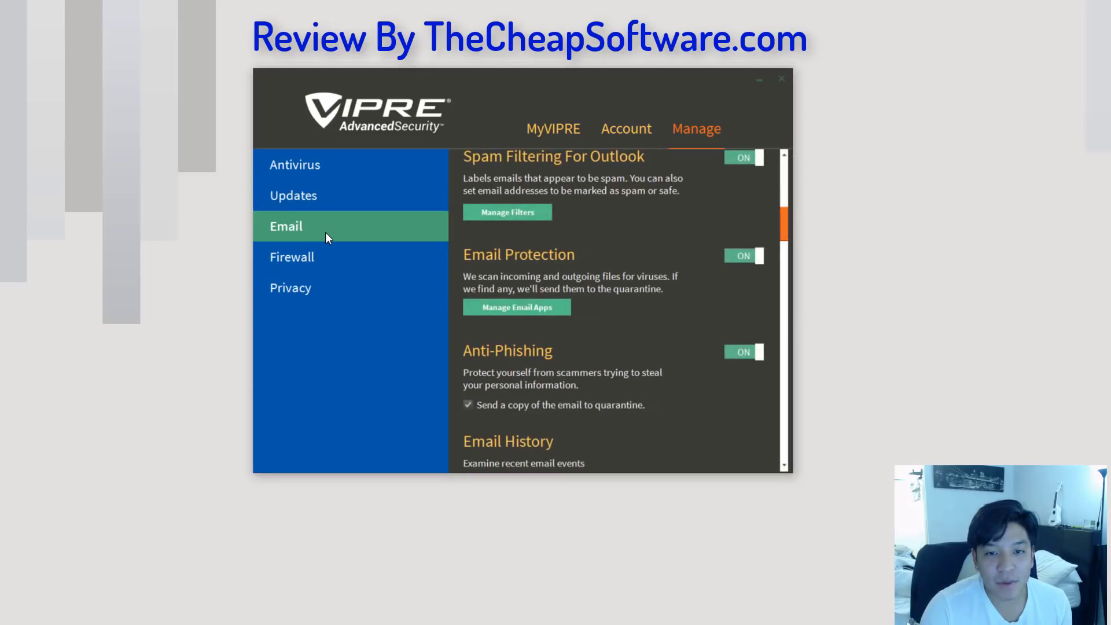
scroll(630, 432, "up", 1)
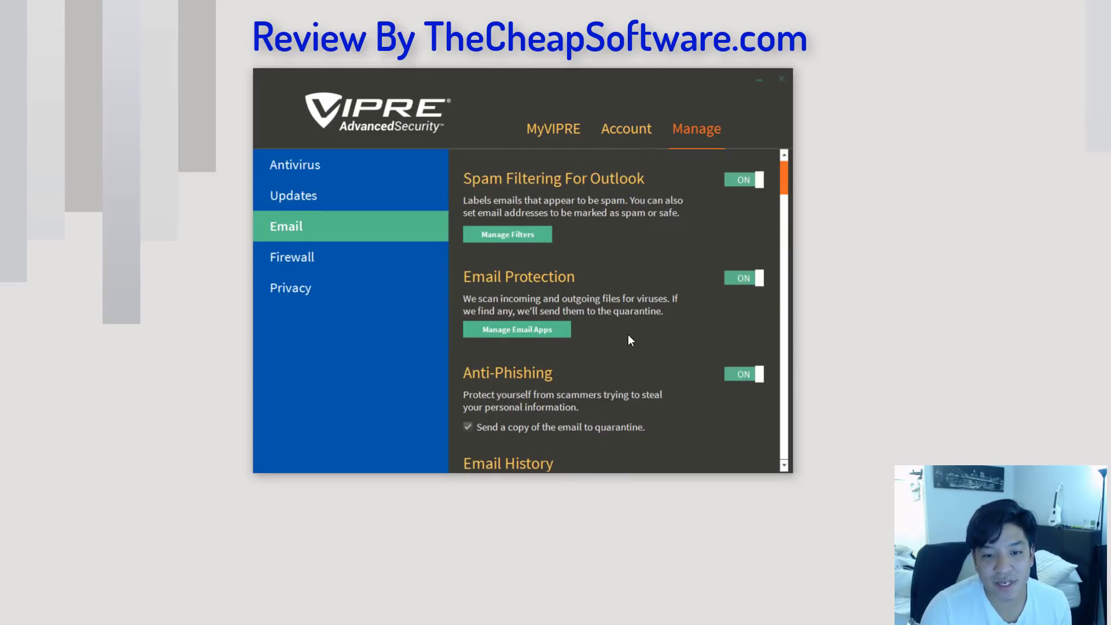
scroll(630, 340, "down", 3)
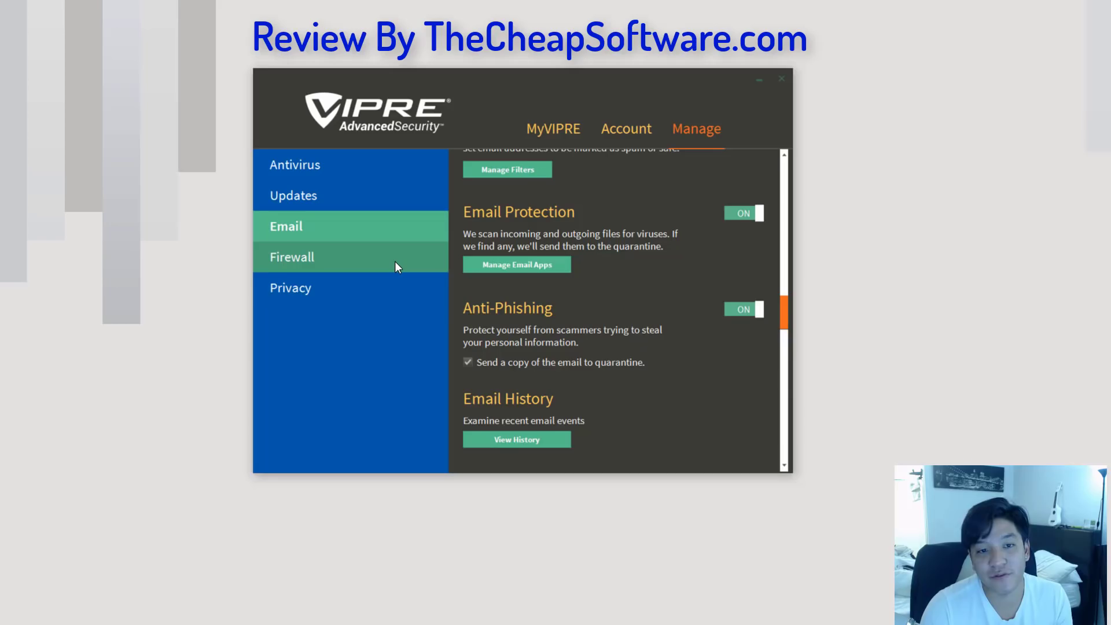
Show the Firewall settings, reviewing Firewall Protection and Intrusion Detection Systems
left_click(394, 266)
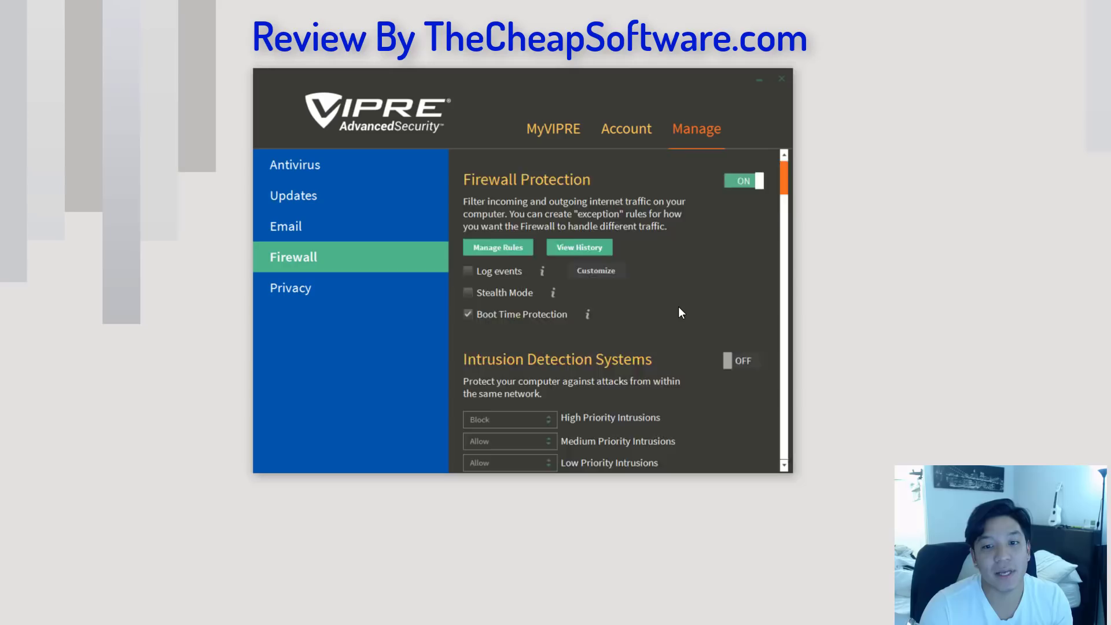
scroll(680, 313, "down", 2)
scroll(678, 307, "up", 3)
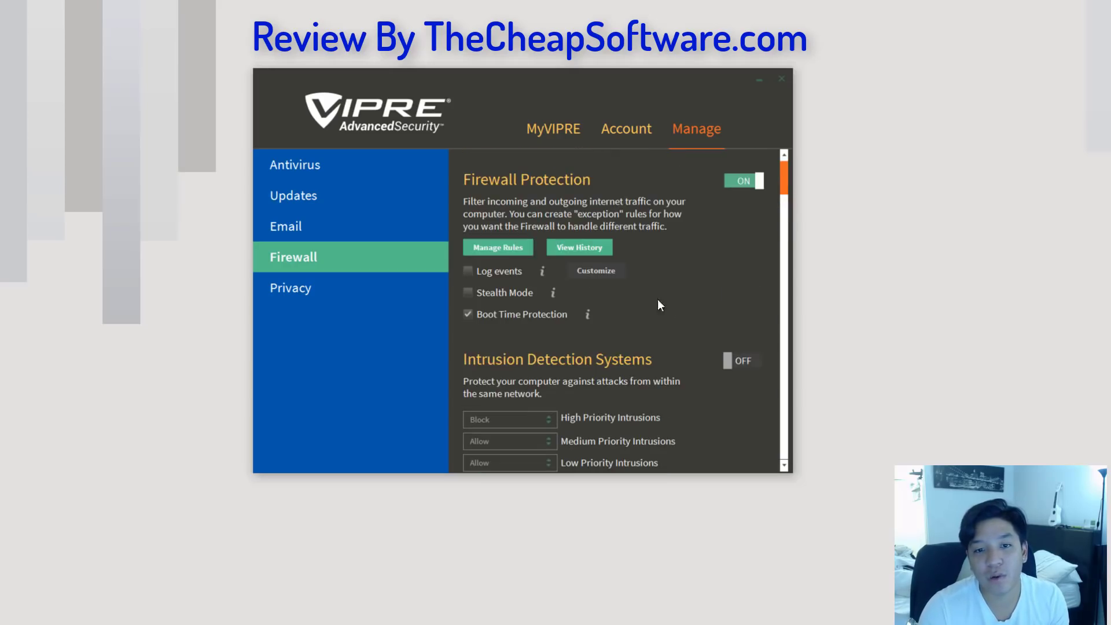
Open Manage Rules, select services.exe, browse the Ports and Services tabs, then return to Apps
left_click(498, 246)
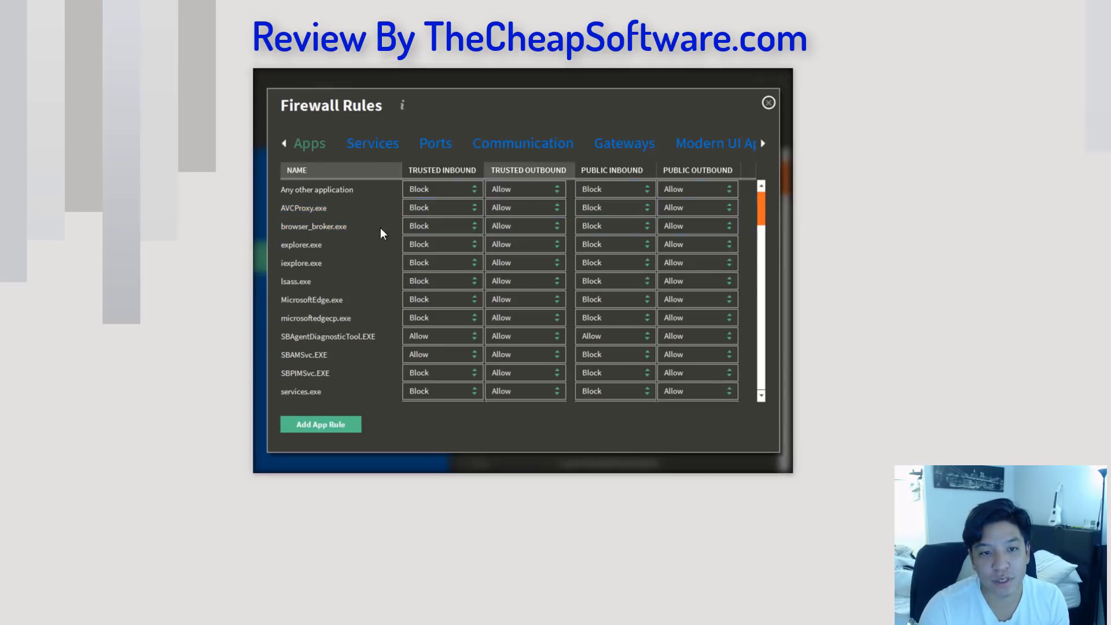
left_click(382, 336)
scroll(405, 364, "down", 5)
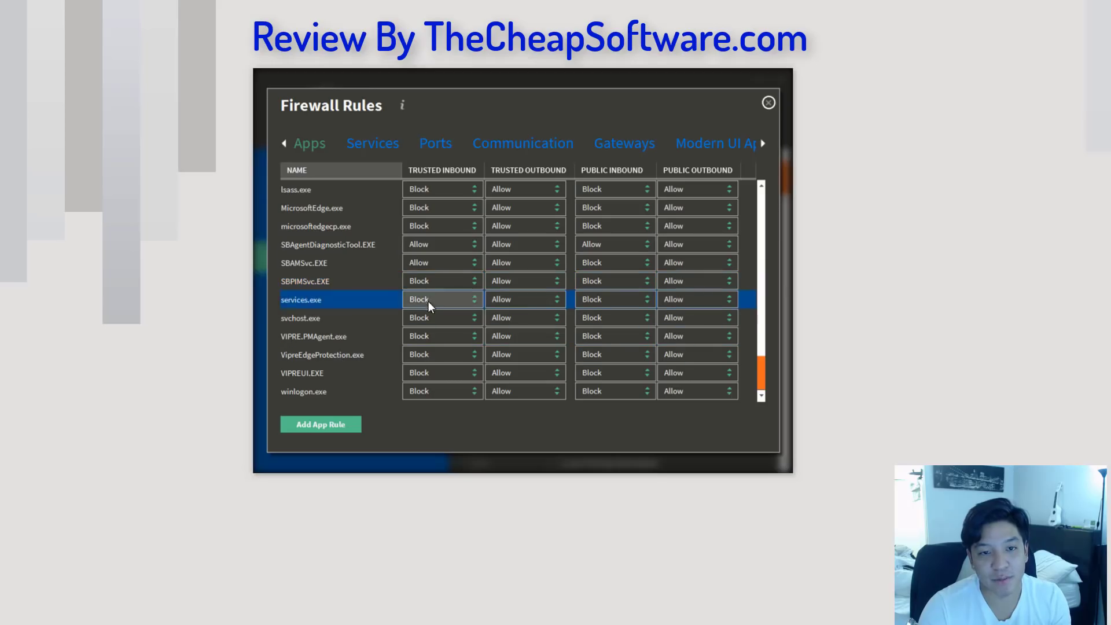
left_click(424, 142)
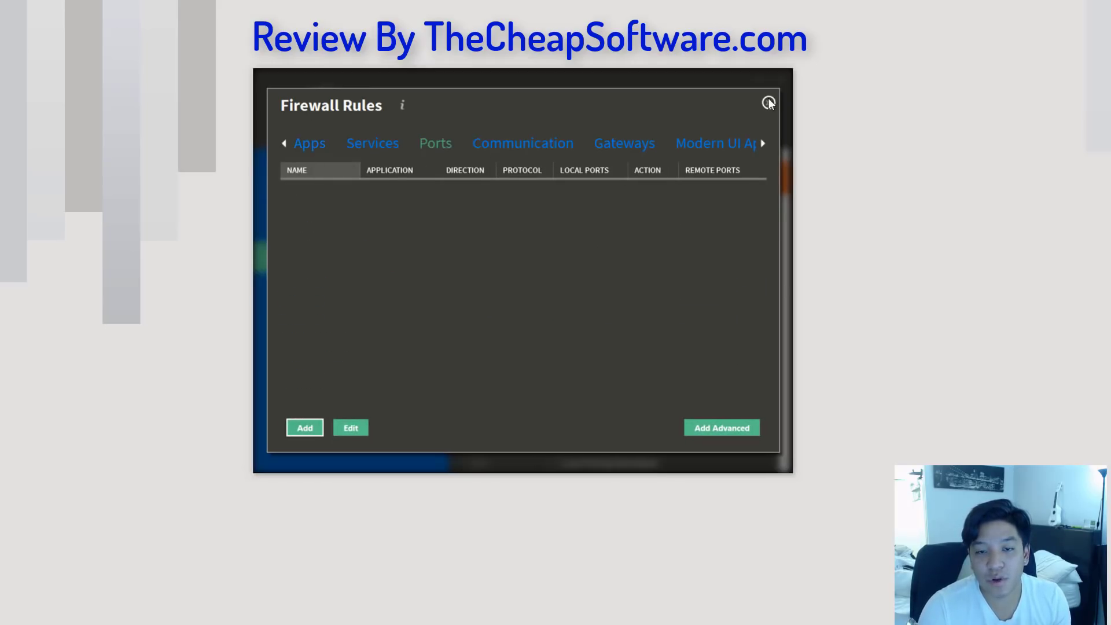
left_click(380, 146)
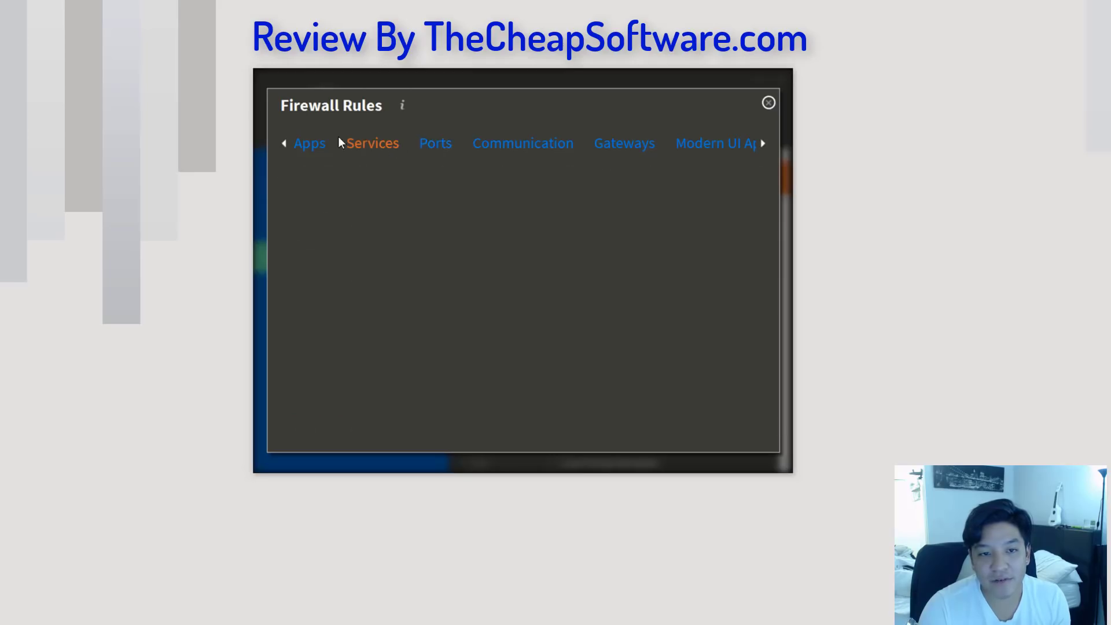
left_click(307, 143)
Close the Firewall Rules window and go to the Privacy settings, showing Social Watch
left_click(768, 104)
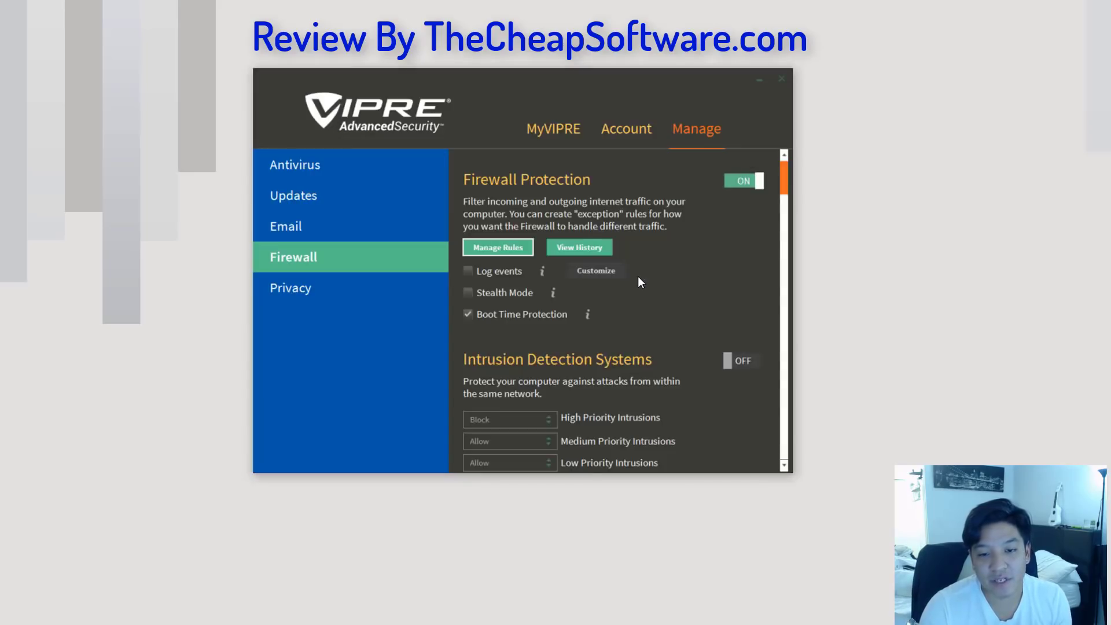
scroll(637, 276, "down", 1)
scroll(661, 304, "down", 3)
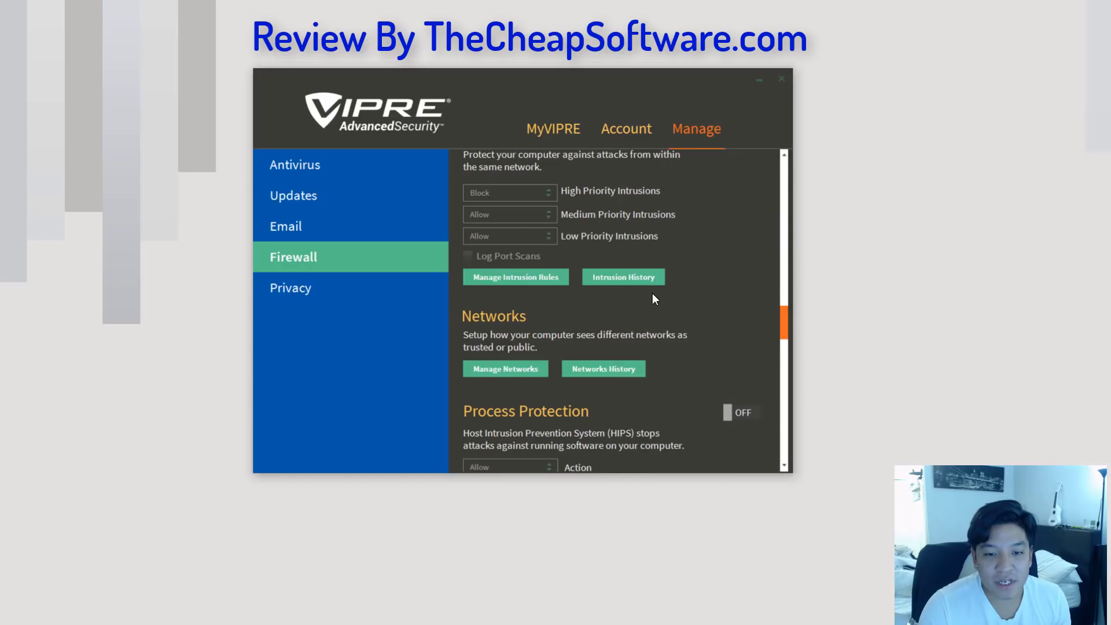
scroll(589, 369, "down", 3)
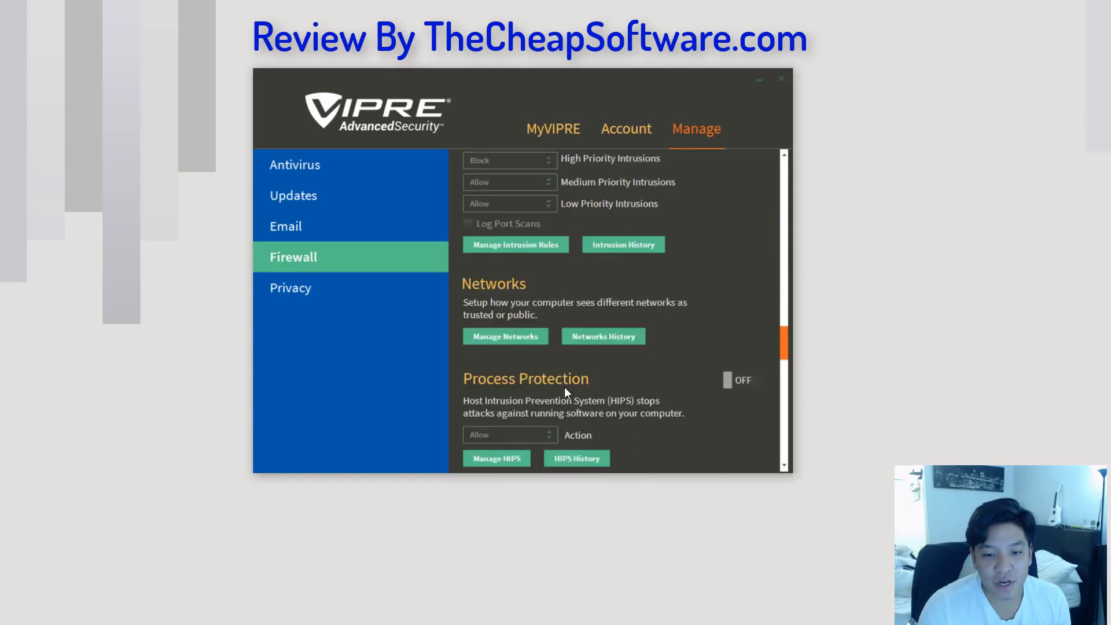
scroll(599, 327, "down", 3)
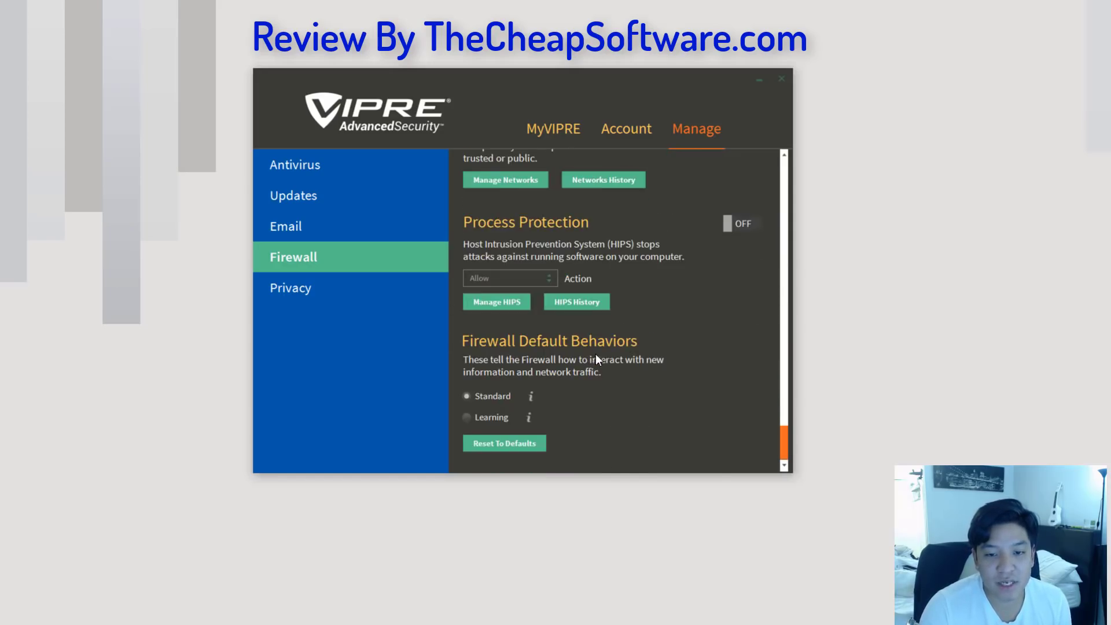
left_click(397, 281)
Scroll the Privacy settings to reveal the Secure File Eraser and History Cleaner options
scroll(693, 346, "up", 2)
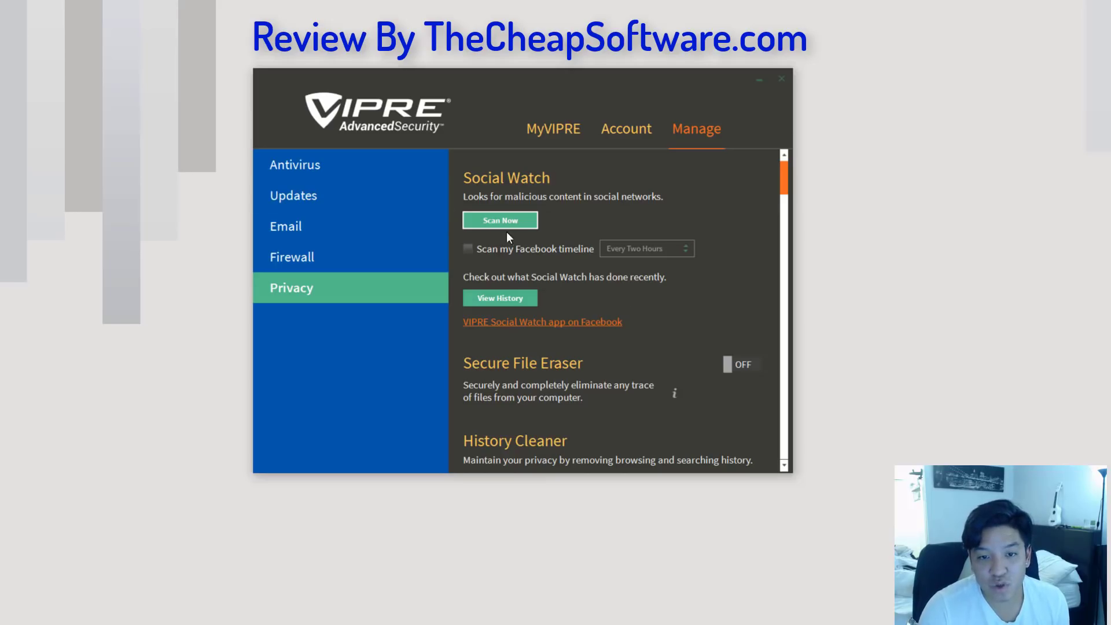
scroll(645, 319, "down", 2)
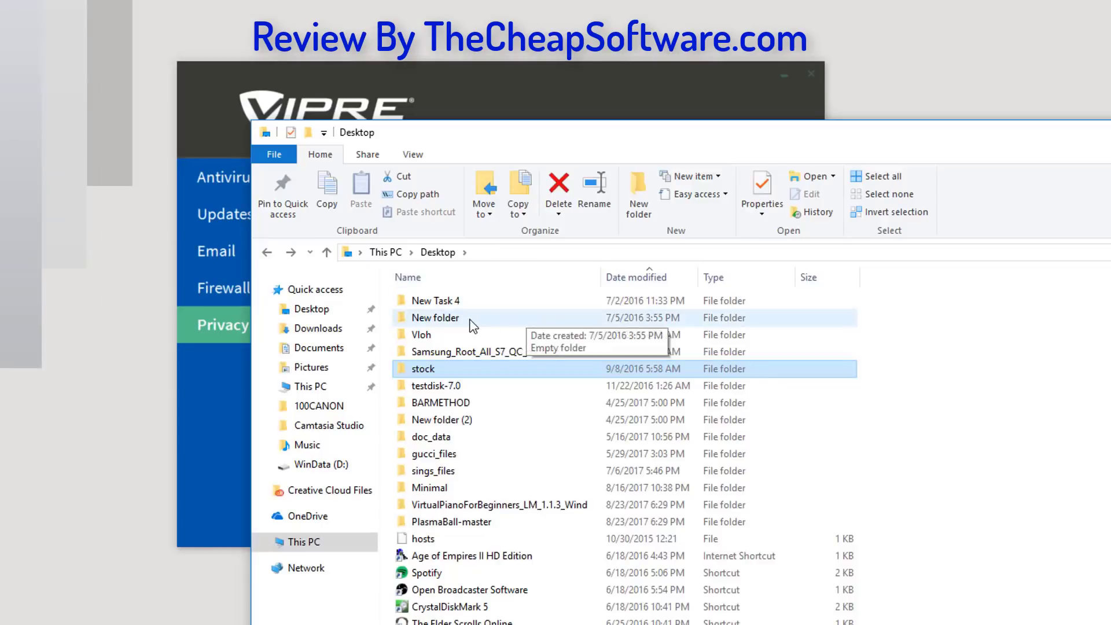
Securely erase the empty New folder from the Desktop, then close File Explorer
double_click(494, 280)
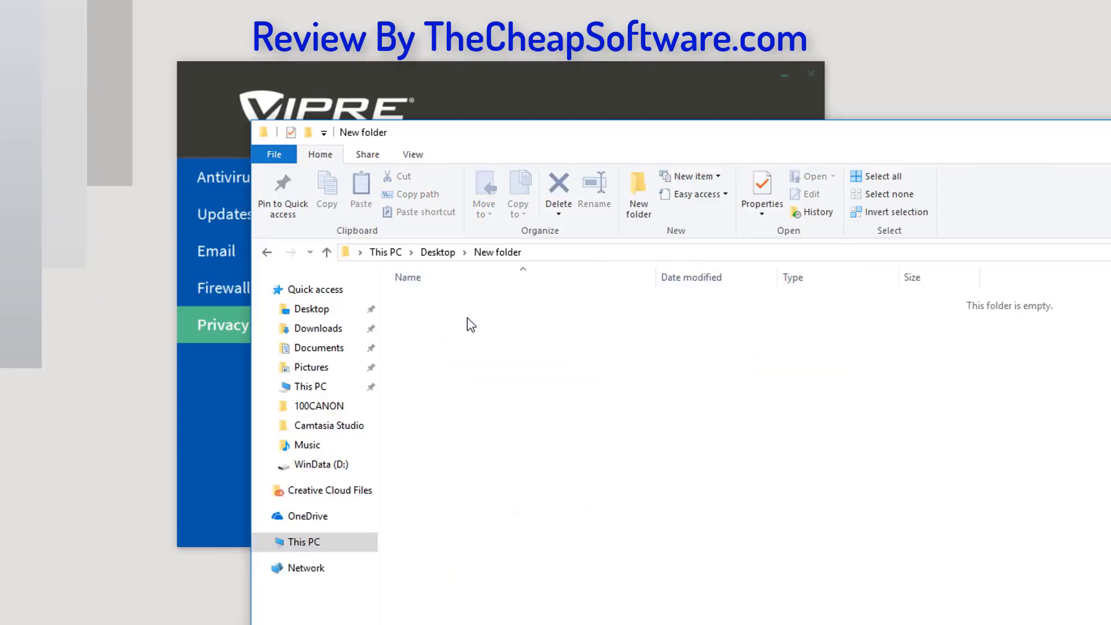
key("alt+Left")
right_click(466, 318)
left_click(543, 374)
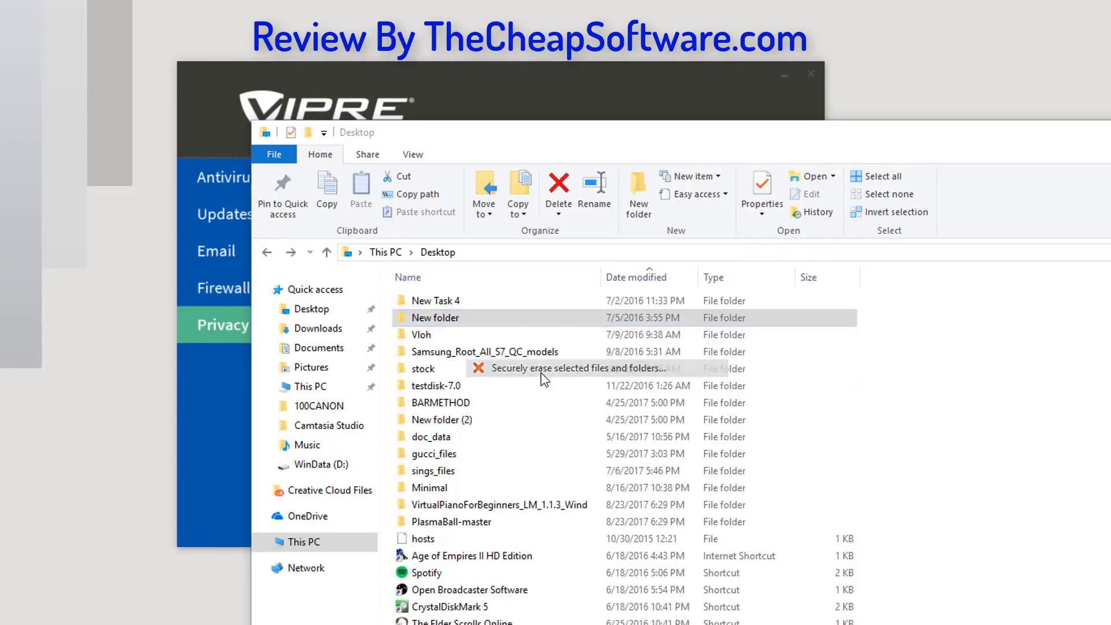
left_click(492, 414)
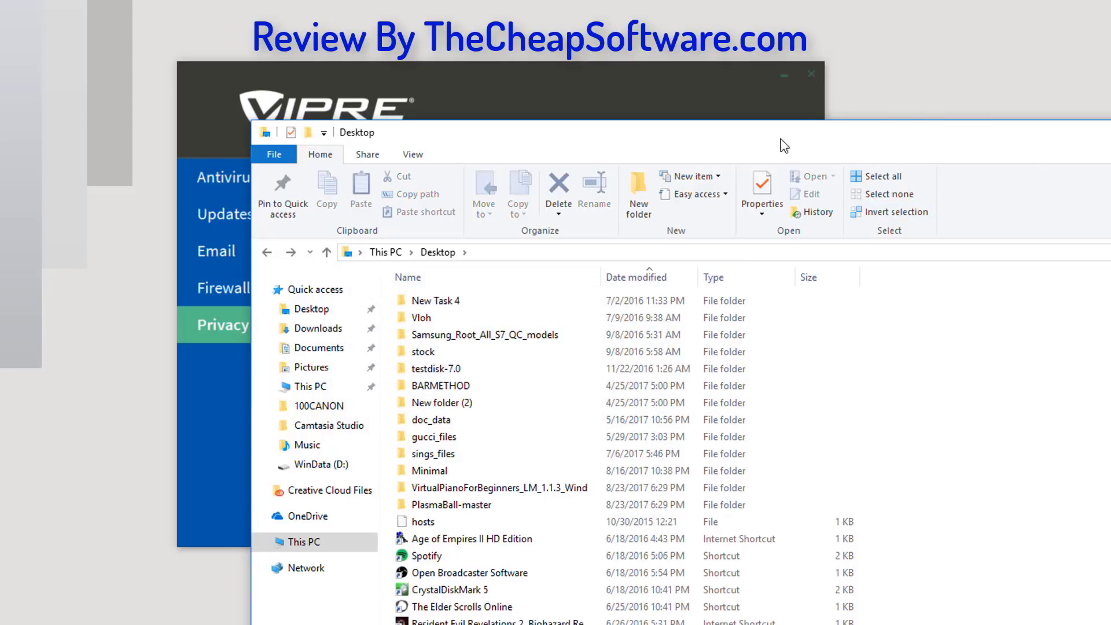
left_click_drag(785, 146, 161, 183)
left_click(929, 170)
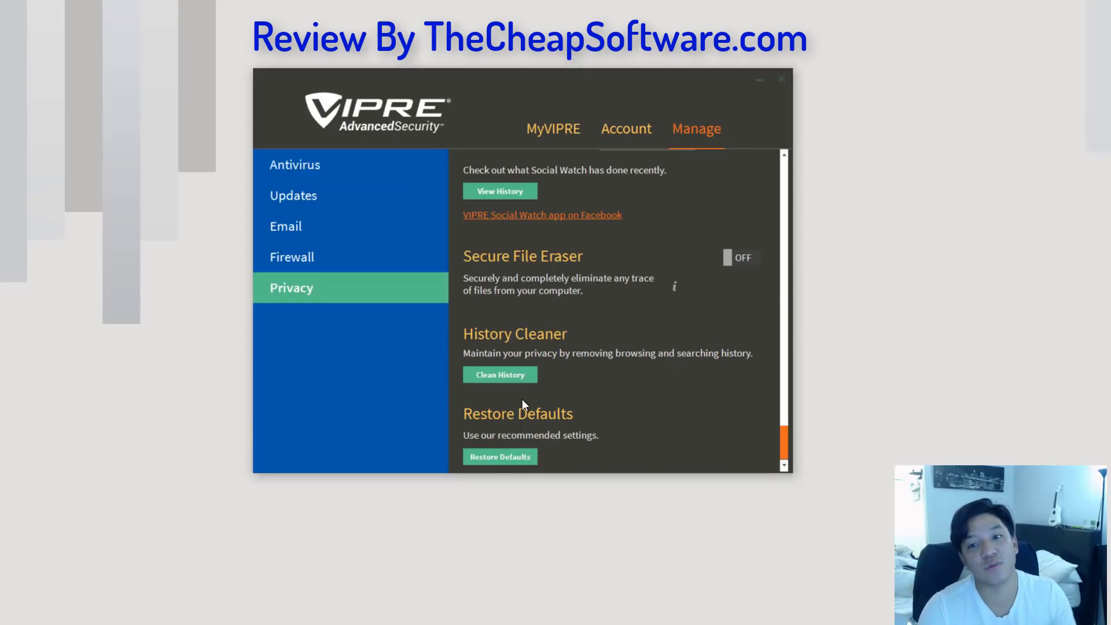
scroll(522, 400, "up", 3)
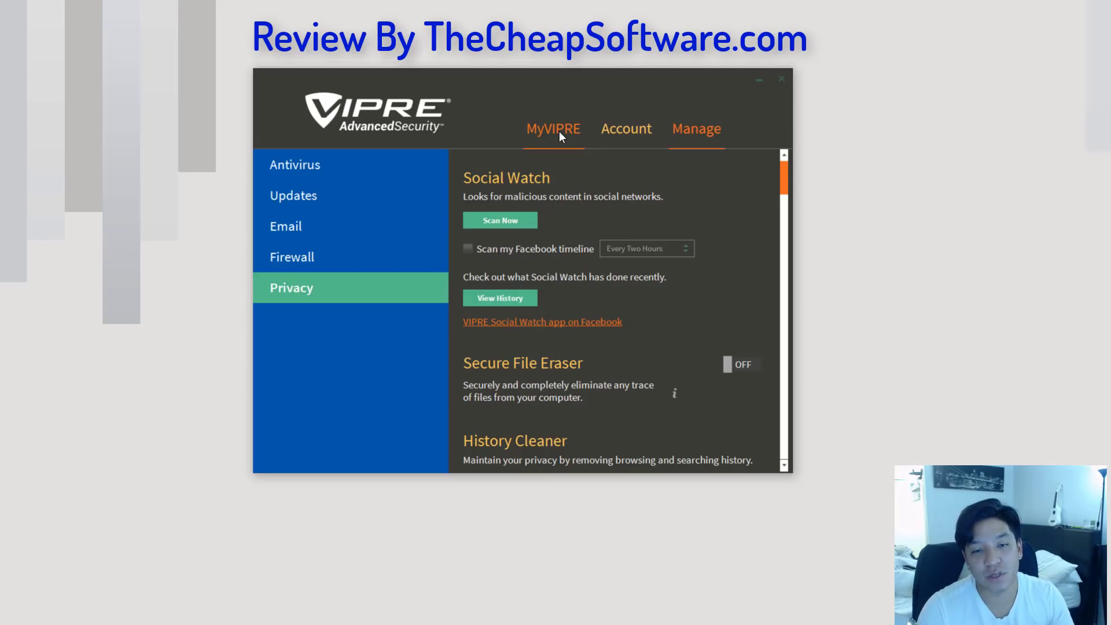
Pause the running scan on MyVIPRE, review its per-category results, and open its details
left_click(556, 132)
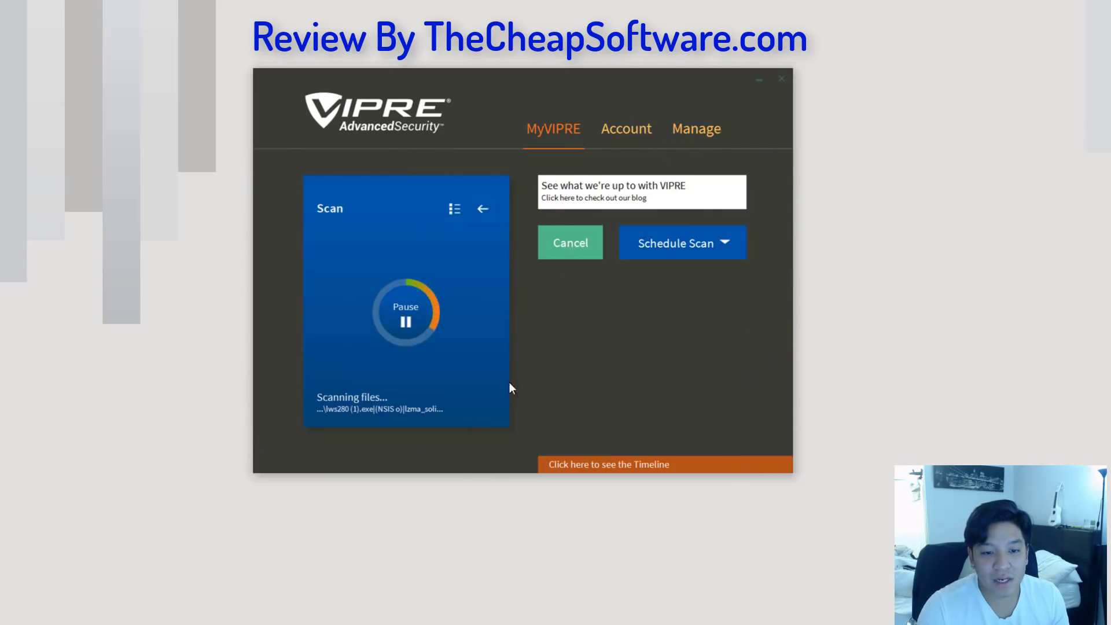
left_click(399, 317)
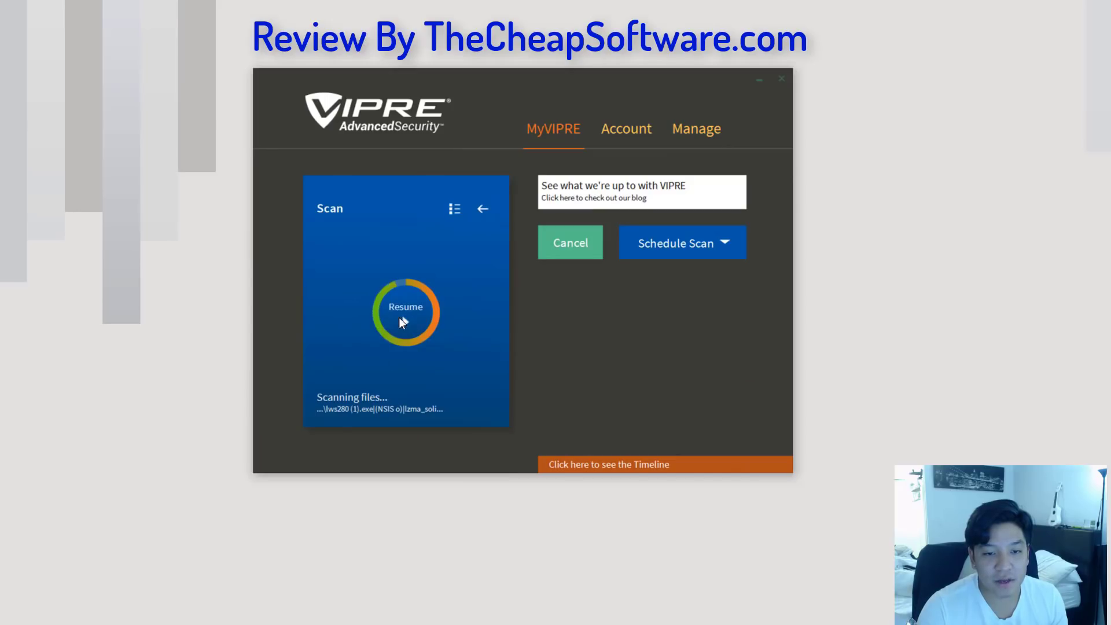
left_click(461, 213)
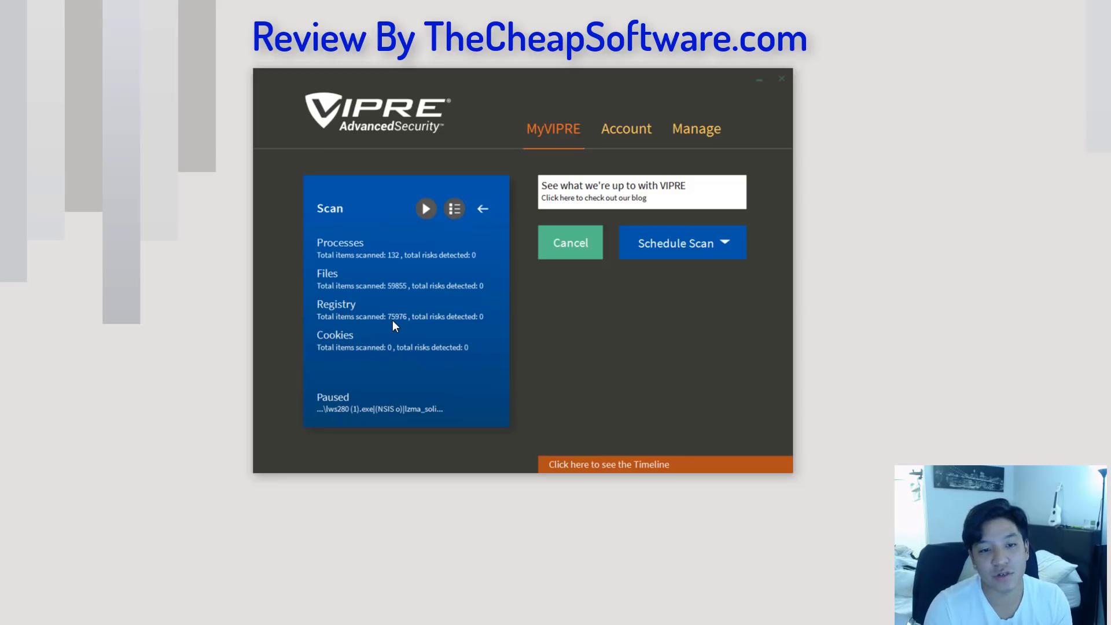
left_click(482, 208)
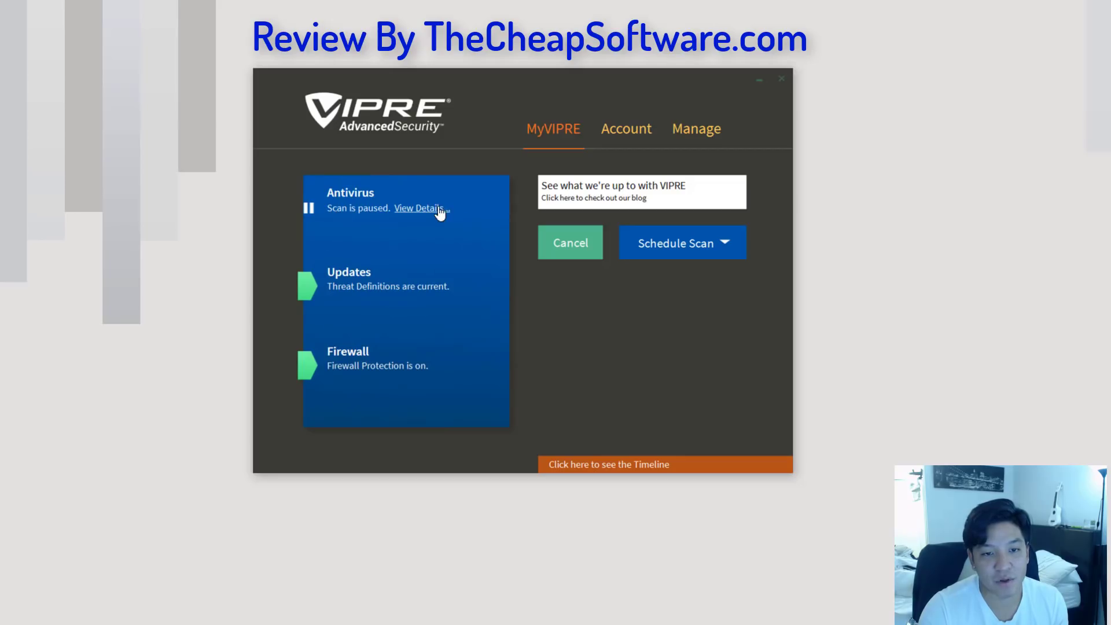
left_click(421, 209)
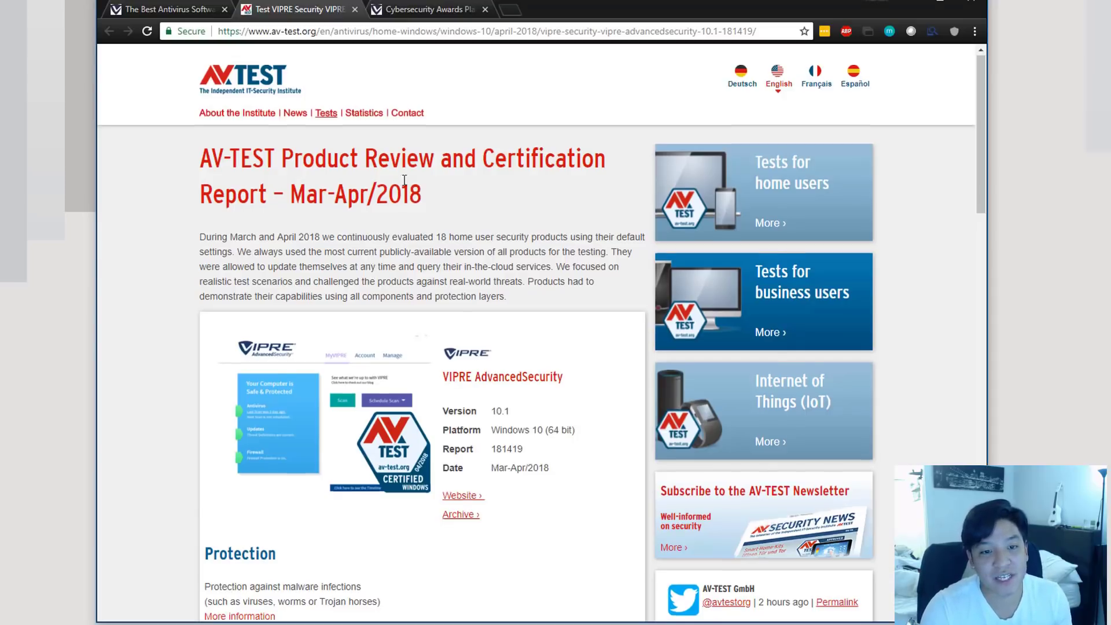
Scroll the AV-TEST report through Protection, Performance (6.0/6.0) and Usability (5.0/6.0) tables
scroll(405, 181, "down", 2)
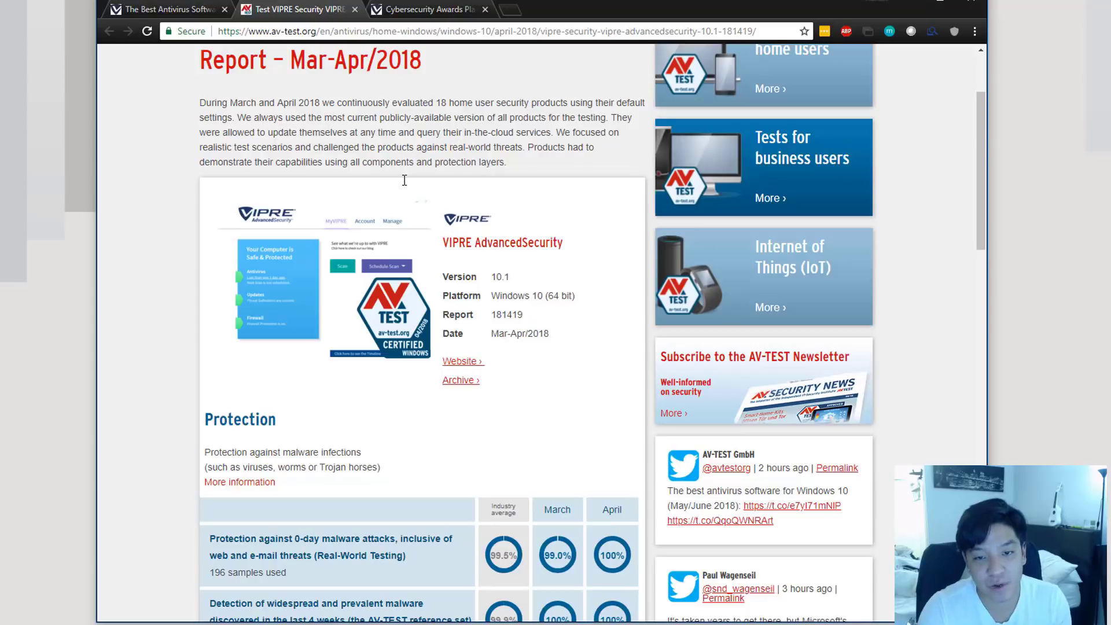
scroll(405, 180, "down", 2)
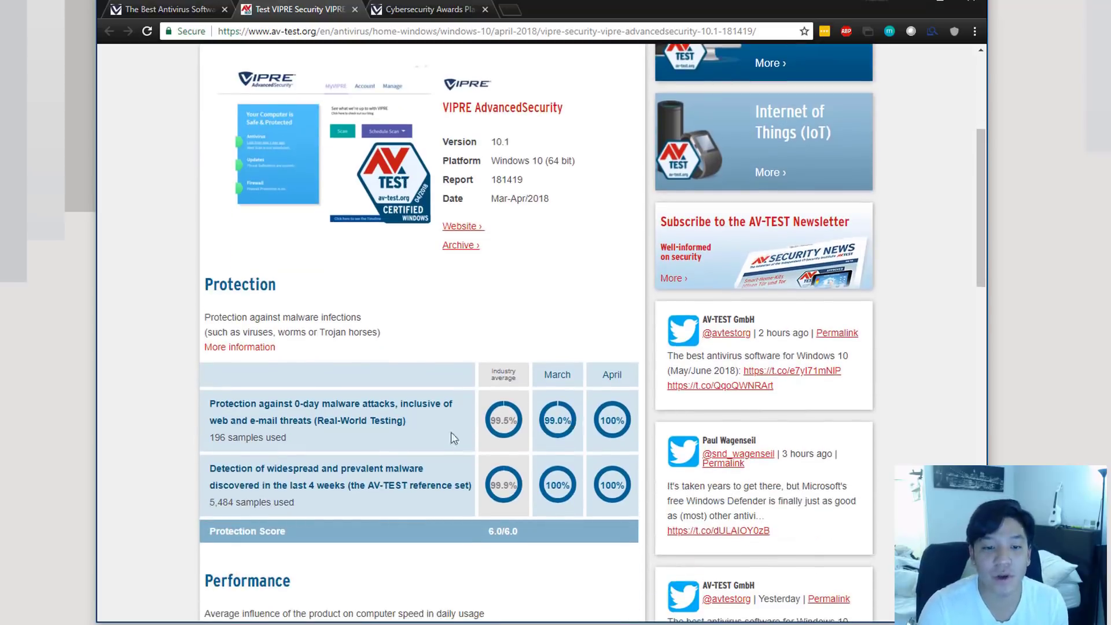
scroll(454, 438, "down", 2)
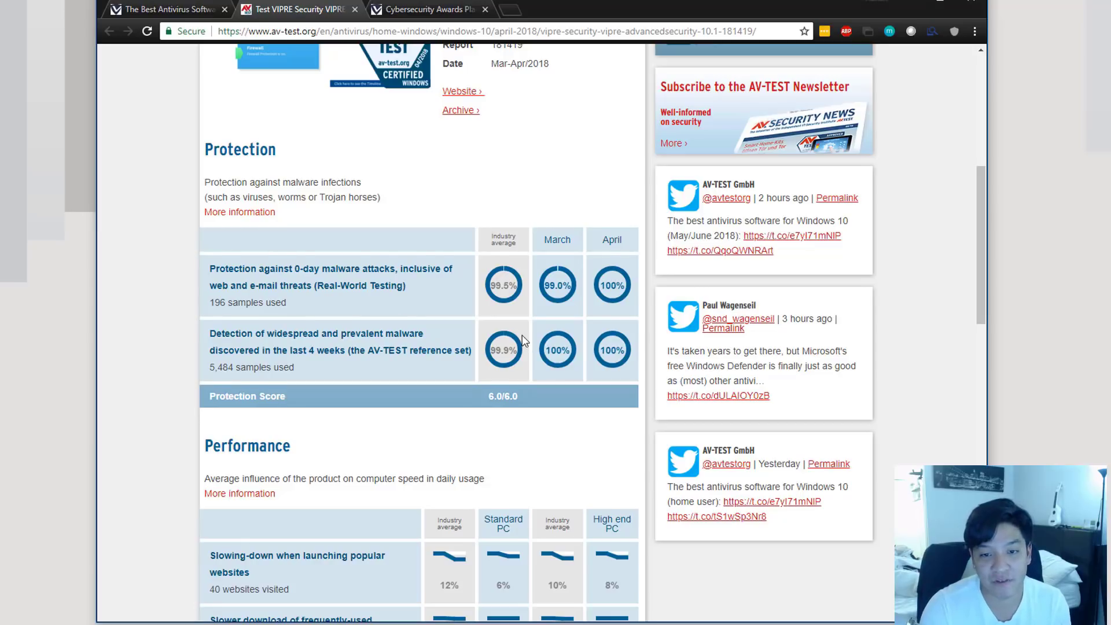
scroll(524, 340, "down", 2)
scroll(519, 339, "down", 1)
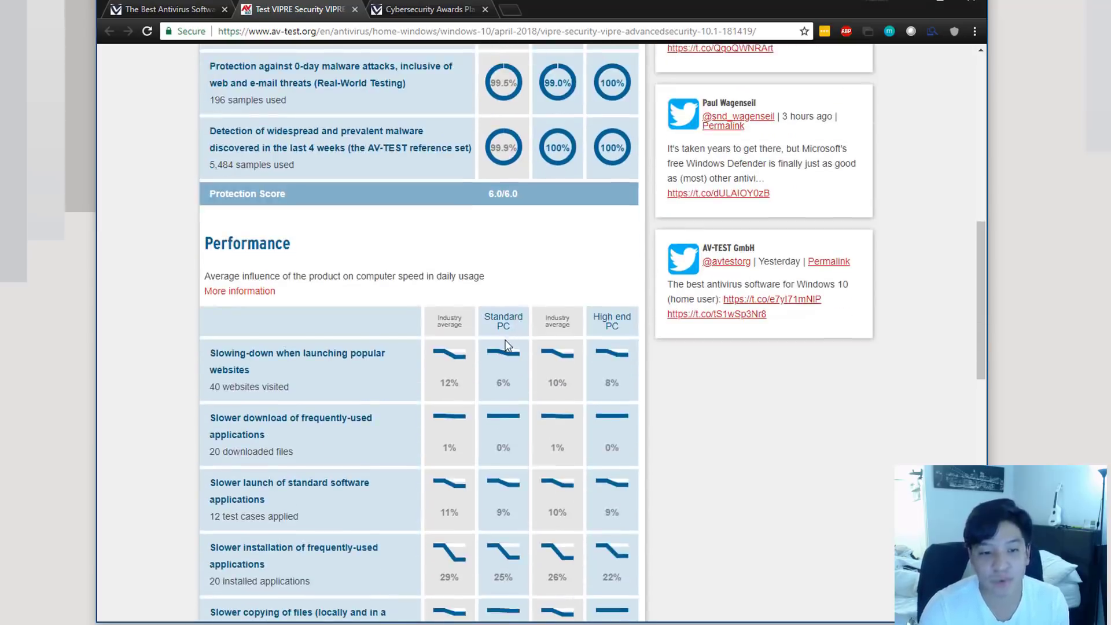
scroll(355, 370, "down", 3)
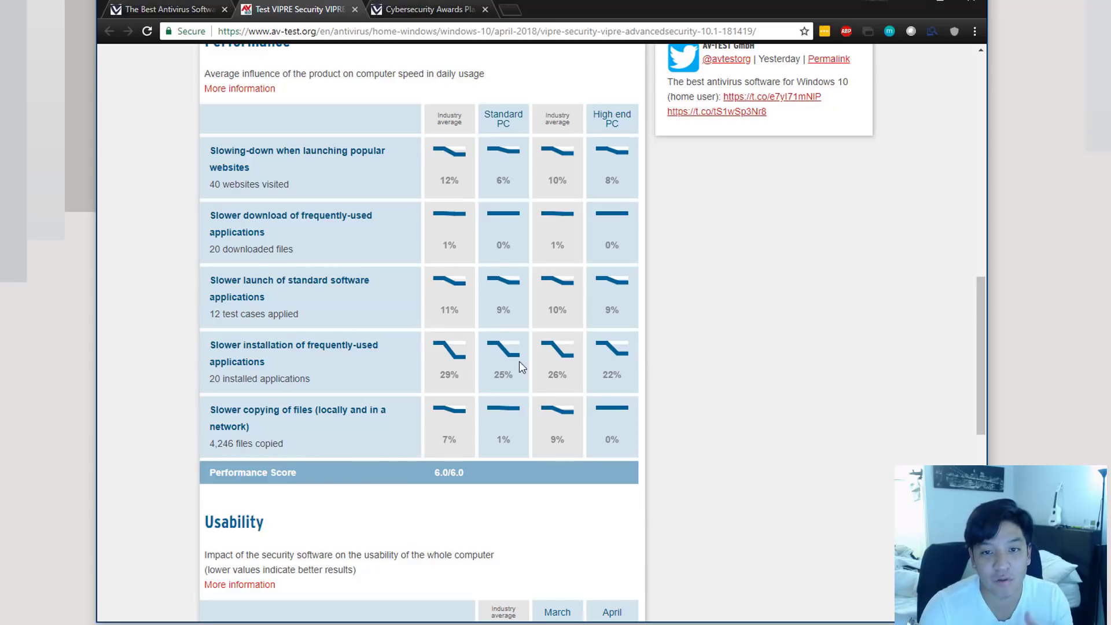
scroll(519, 361, "down", 1)
scroll(519, 361, "up", 1)
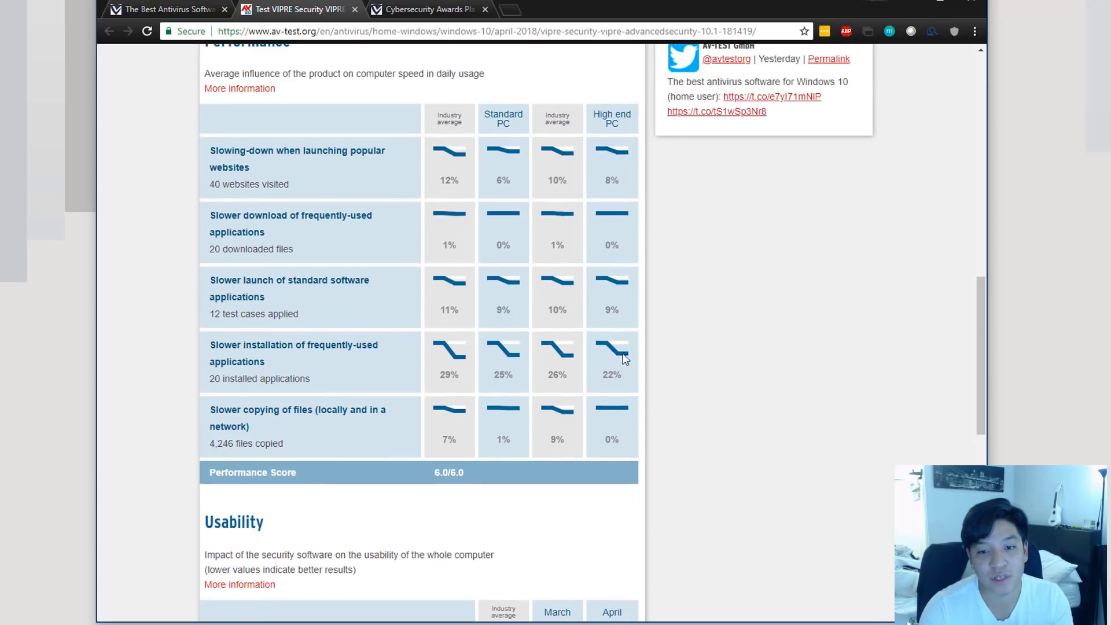
scroll(665, 358, "down", 1)
scroll(666, 358, "down", 4)
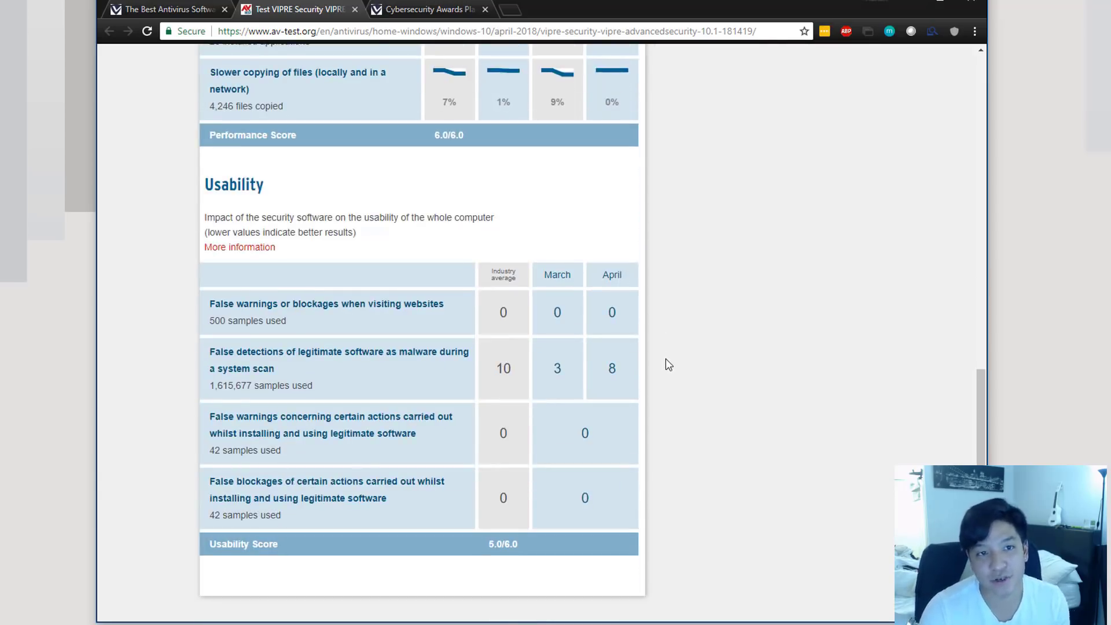
Browse VIPRE's Awards page, including AV-Comparatives Advanced+, CRN Mobility 100 and IT World Awards
left_click(401, 8)
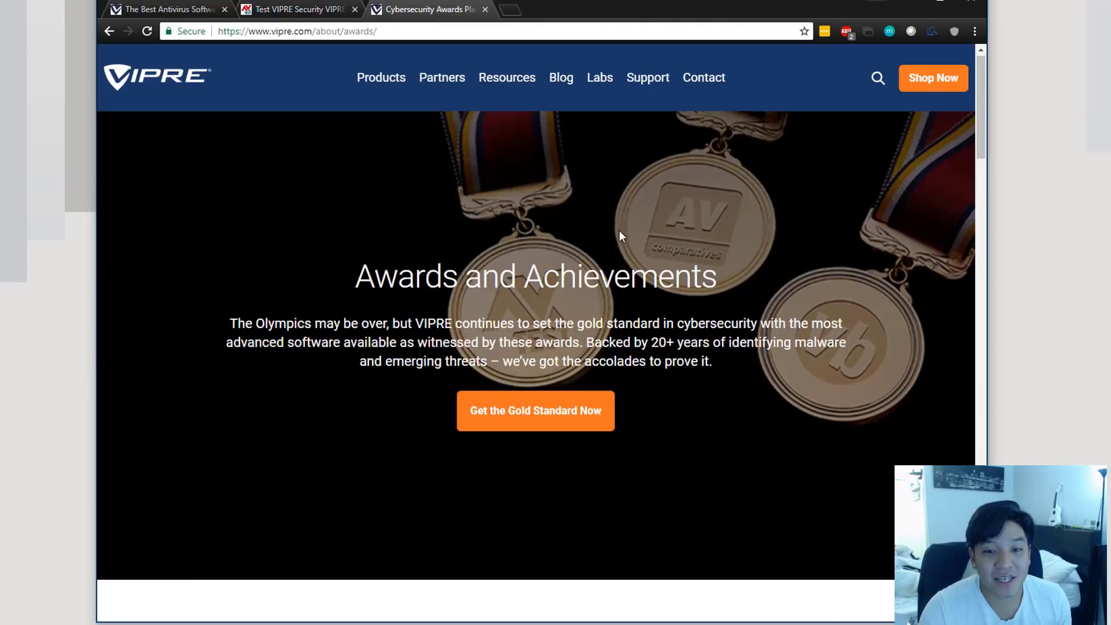
scroll(619, 237, "down", 6)
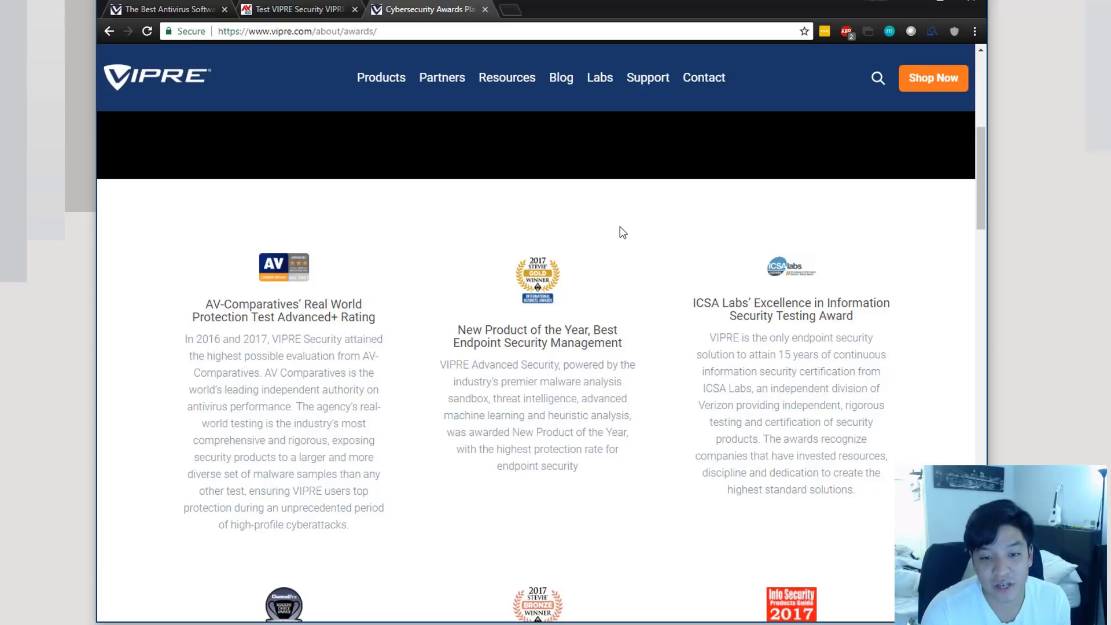
scroll(665, 455, "down", 4)
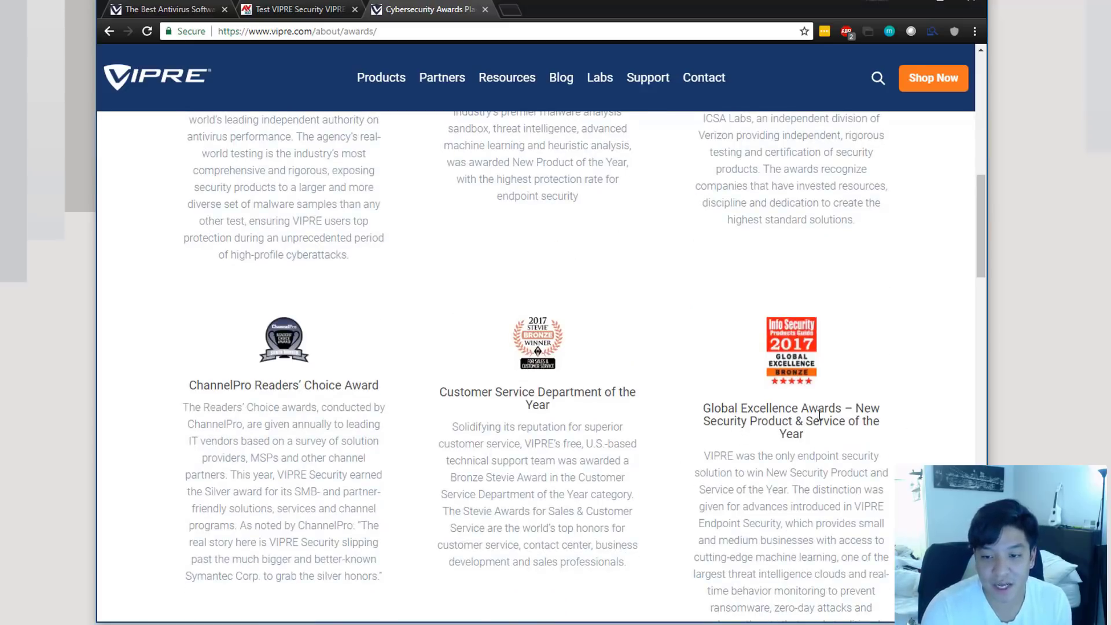
scroll(819, 415, "down", 10)
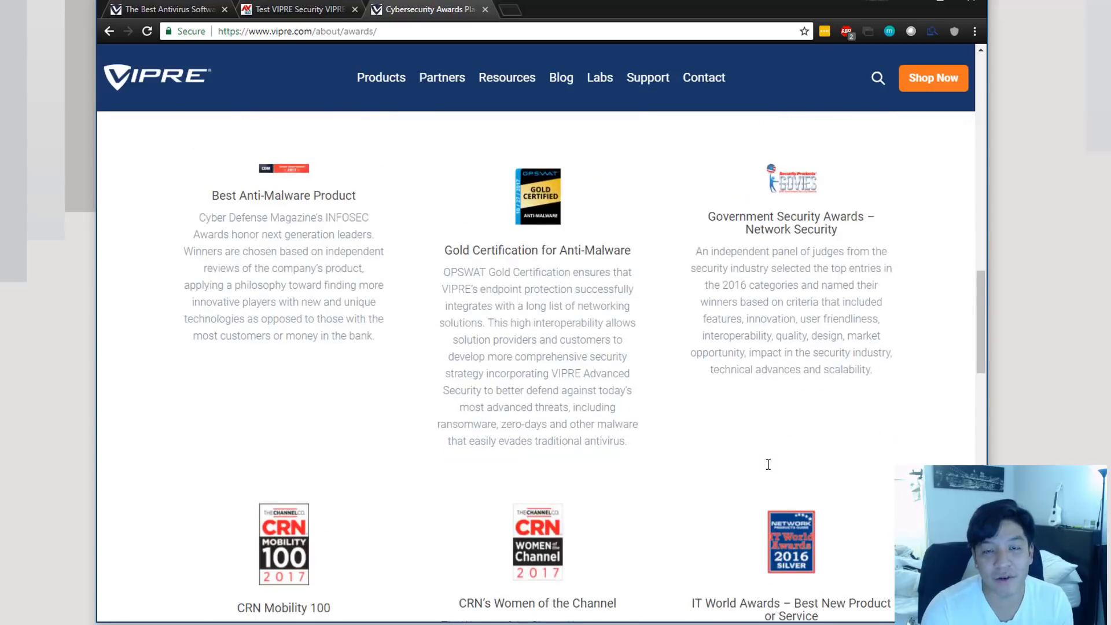
scroll(768, 465, "down", 3)
scroll(768, 464, "down", 4)
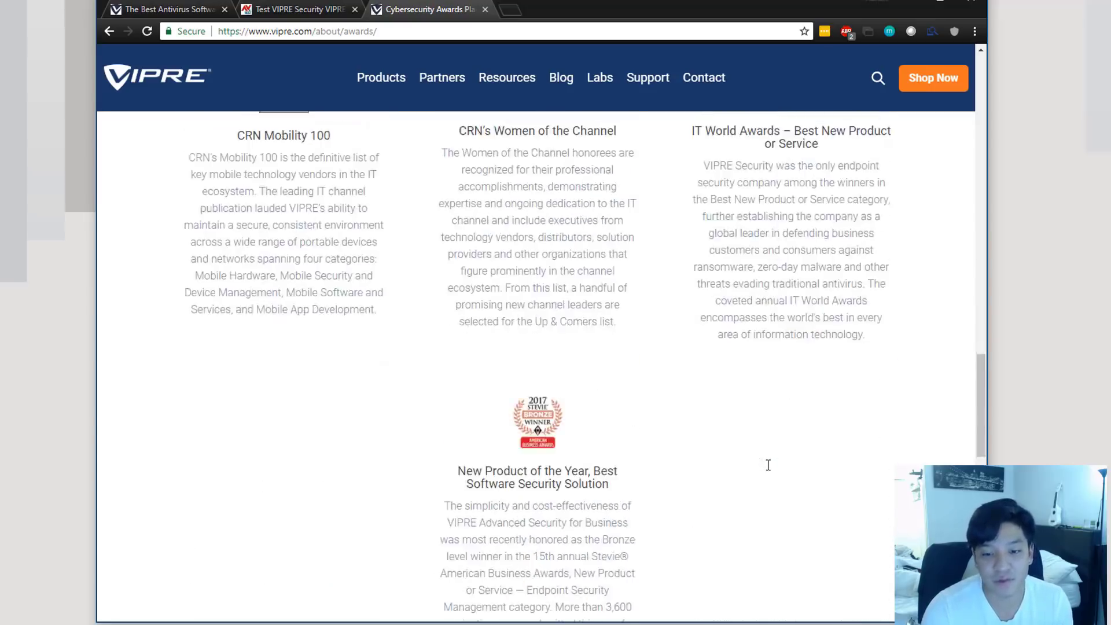
scroll(766, 464, "down", 4)
scroll(766, 465, "up", 4)
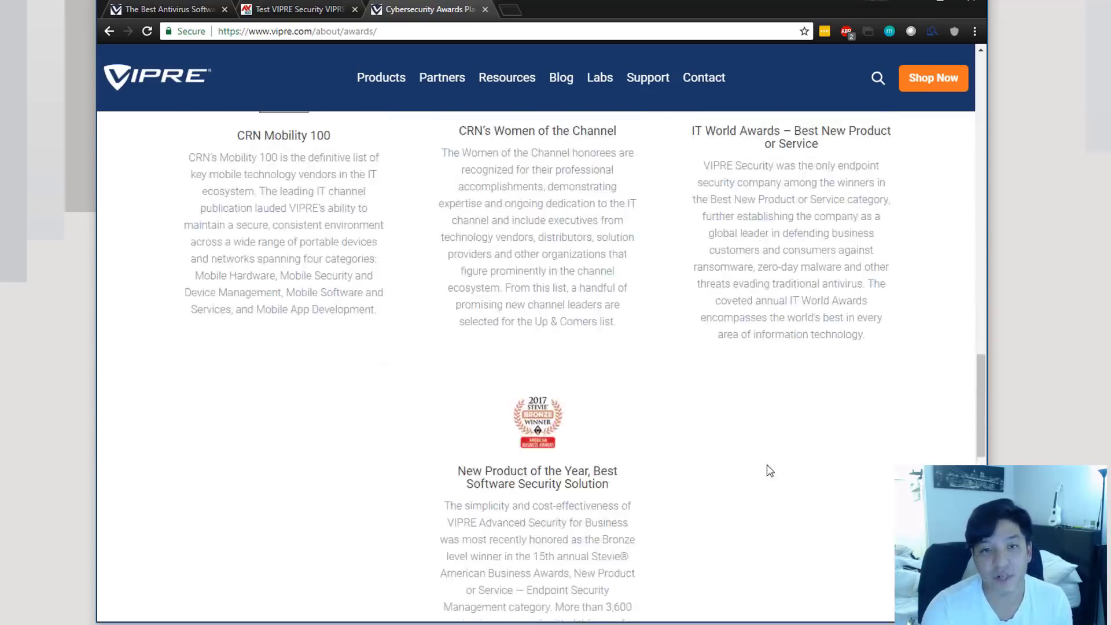
key("alt+Left")
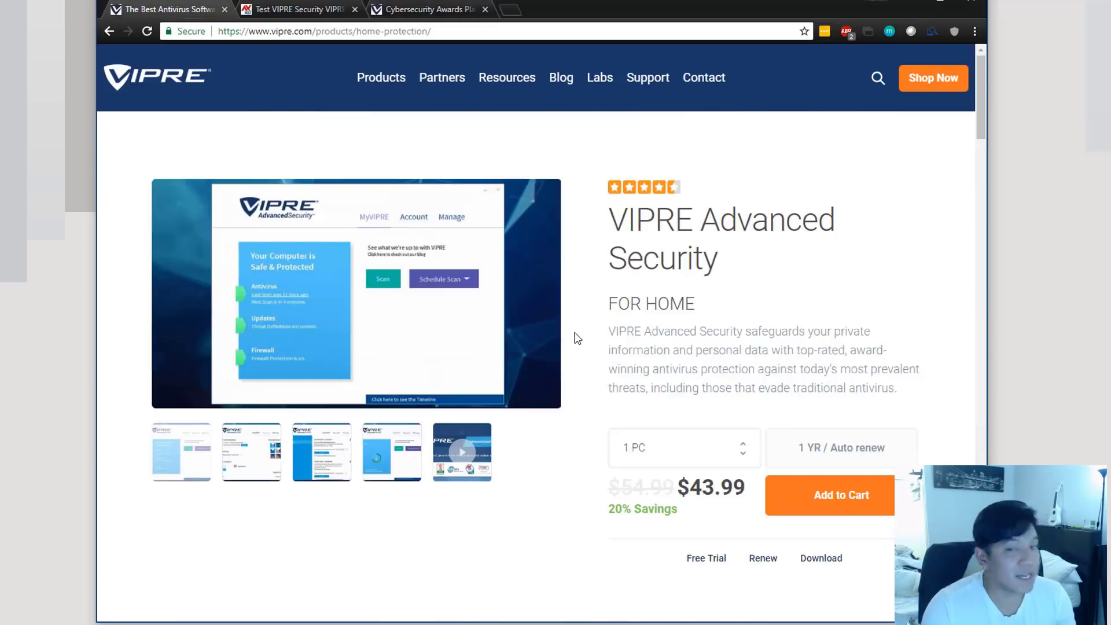
scroll(577, 338, "down", 1)
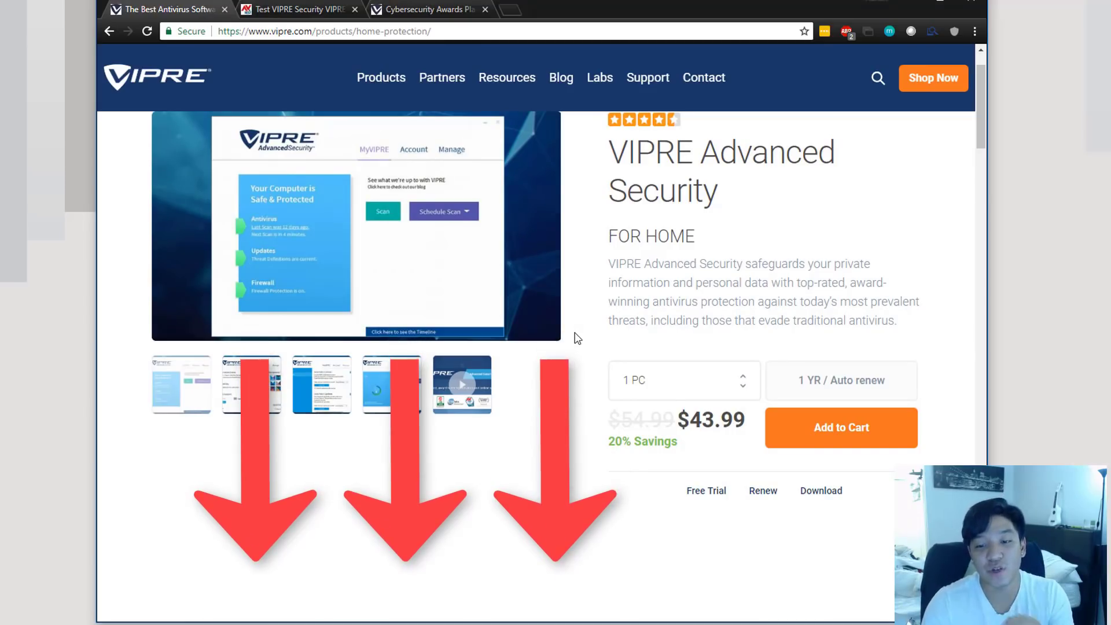
scroll(757, 438, "down", 1)
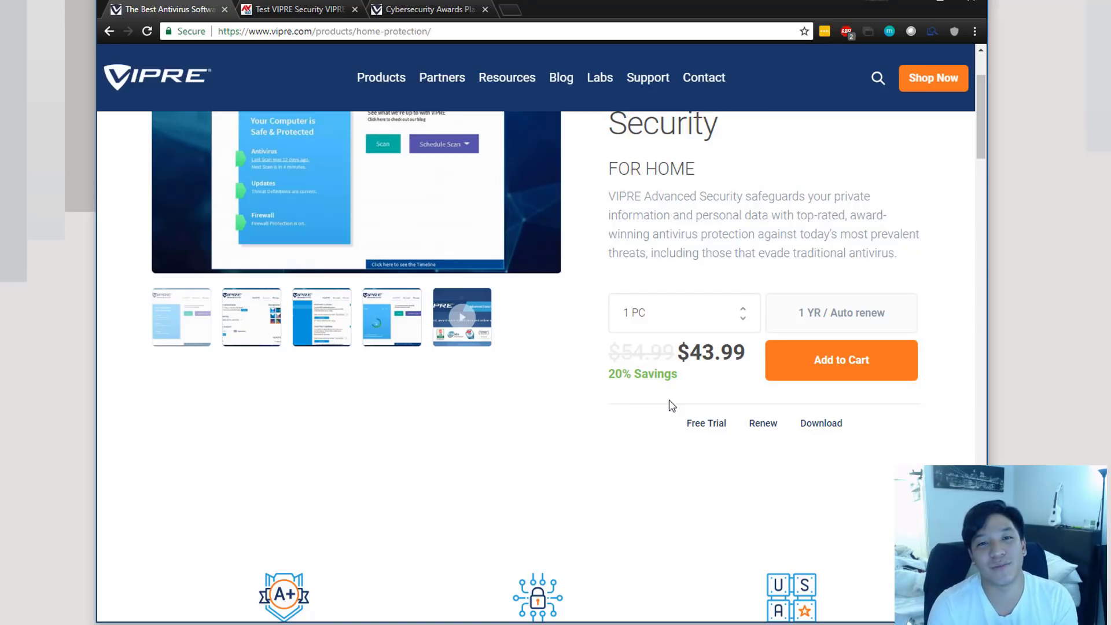
scroll(679, 390, "up", 2)
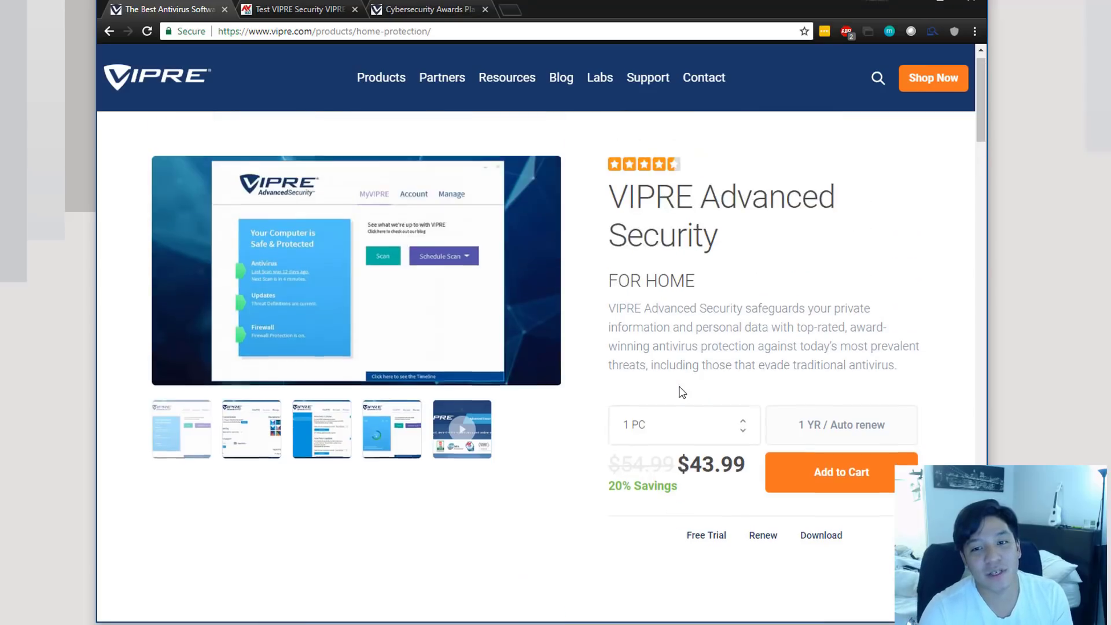